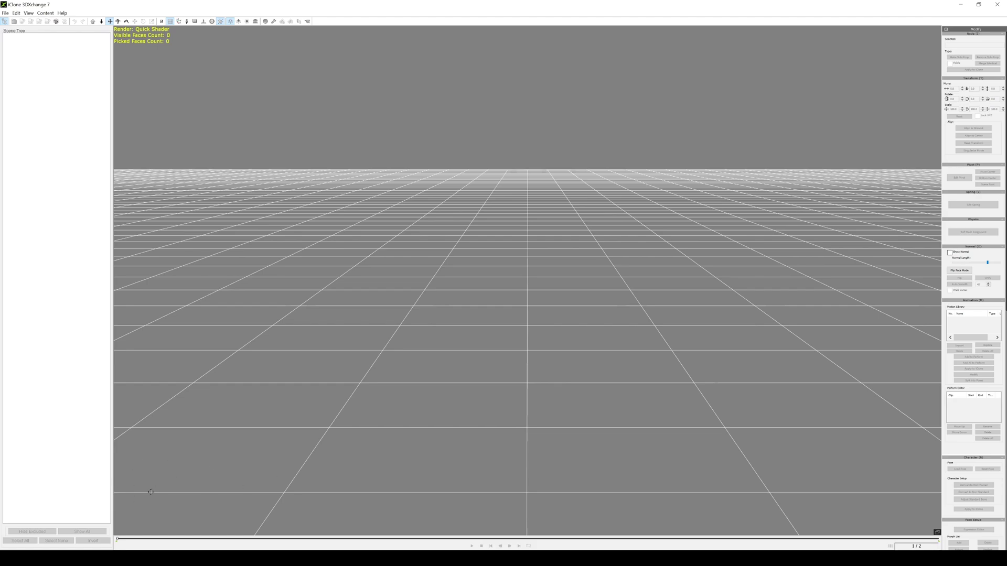
# Import miko2ndtolast2.fbx through File > Import and accept the default FBX import settings
pyautogui.click(6, 12)
pyautogui.click(14, 38)
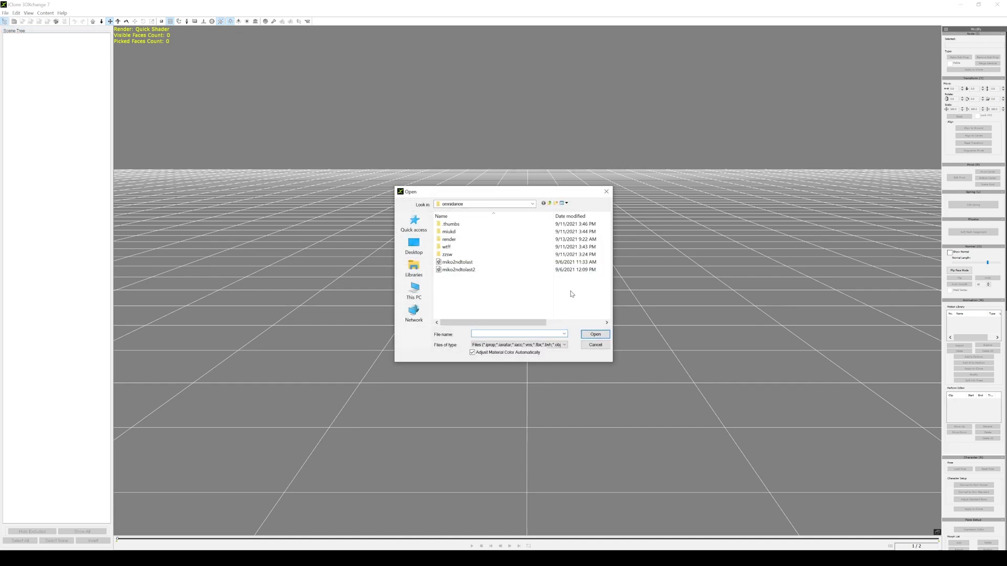
pyautogui.doubleClick(478, 273)
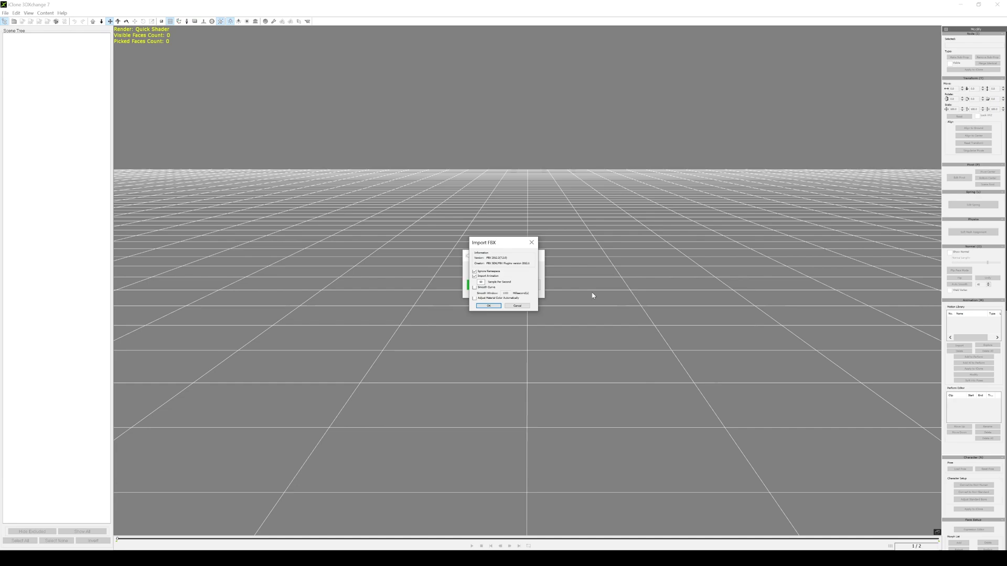
pyautogui.click(488, 306)
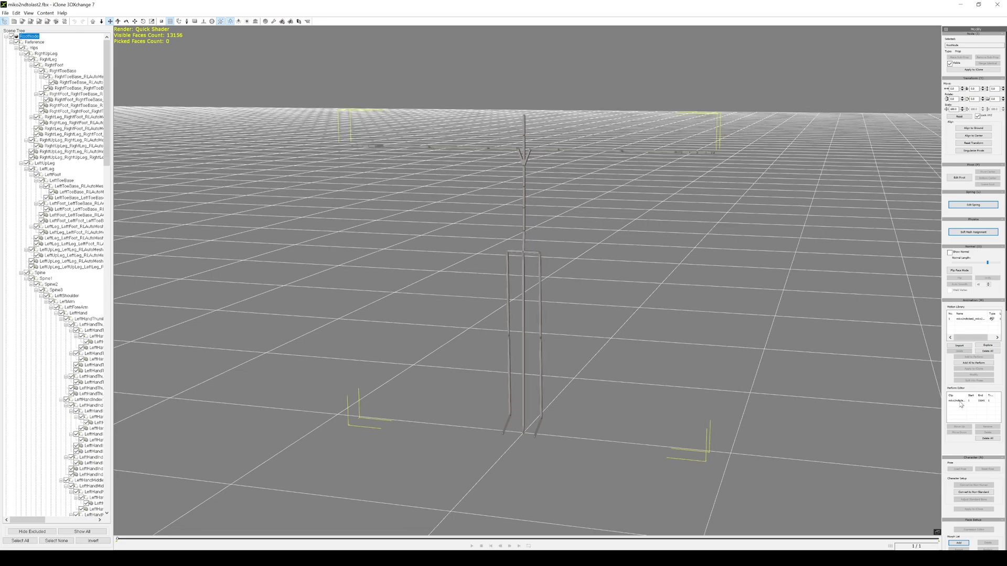
# Convert to a non-standard character, renaming duplicate nodes, and load the jsensexchange characterization profile
pyautogui.click(979, 492)
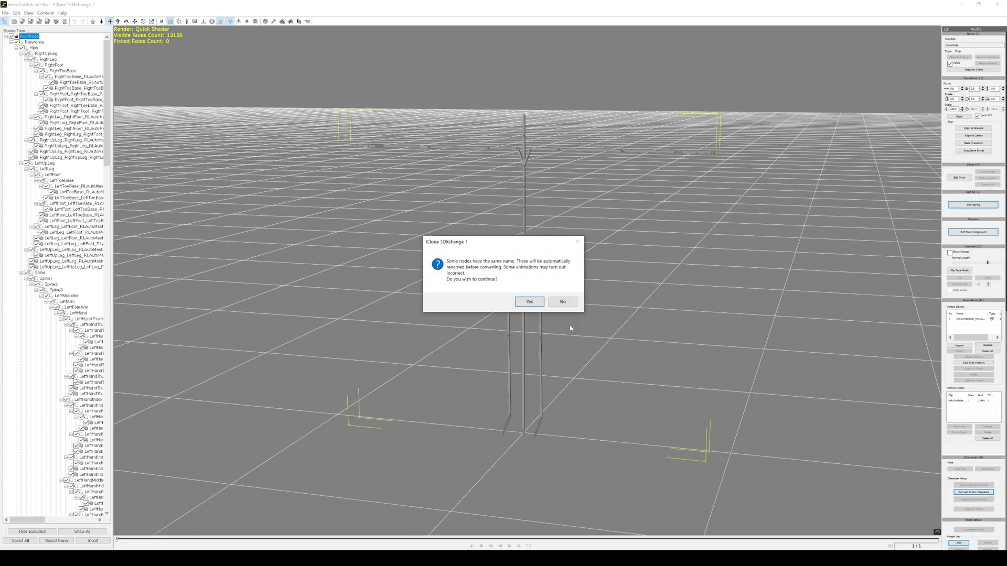
pyautogui.click(530, 302)
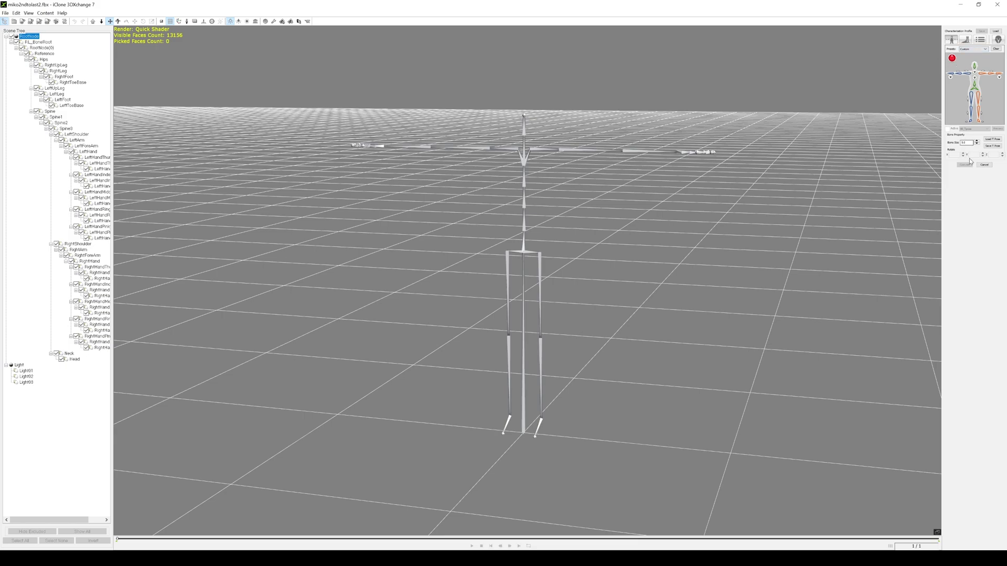
pyautogui.click(974, 49)
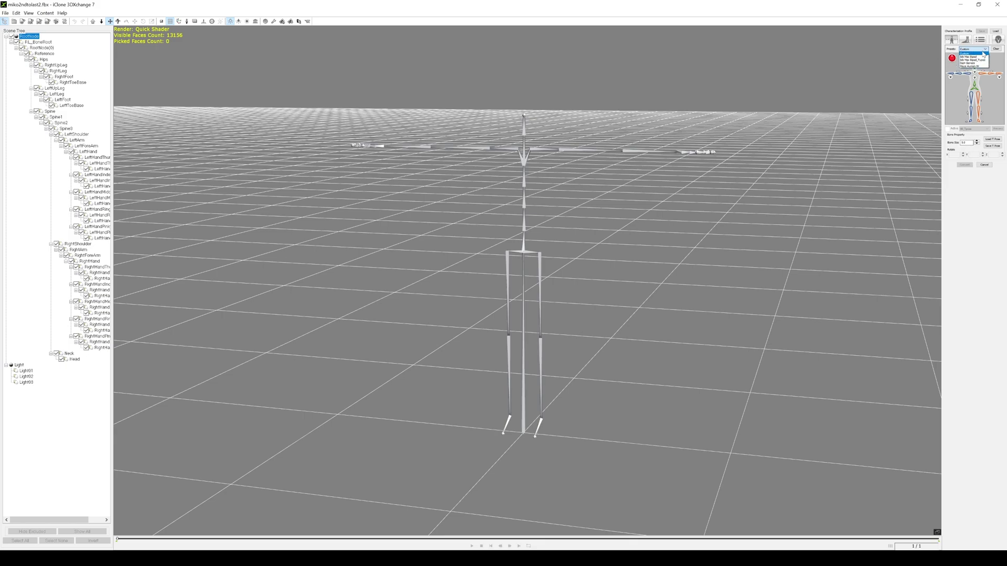
pyautogui.click(974, 54)
pyautogui.click(996, 31)
pyautogui.doubleClick(477, 222)
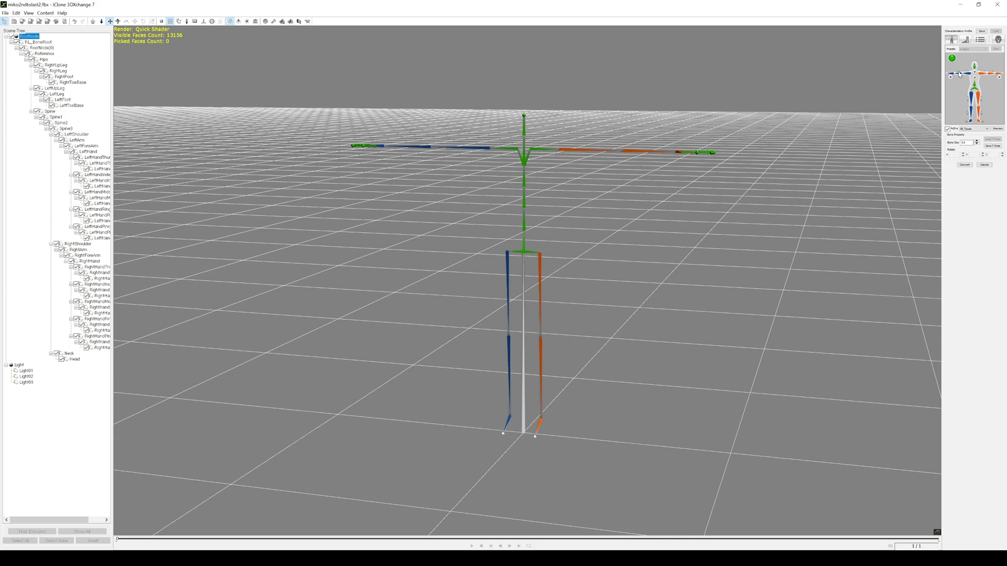
# Complete the conversion, dismiss the Motion Library notice, then play, pause and rewind the motion clip
pyautogui.click(964, 164)
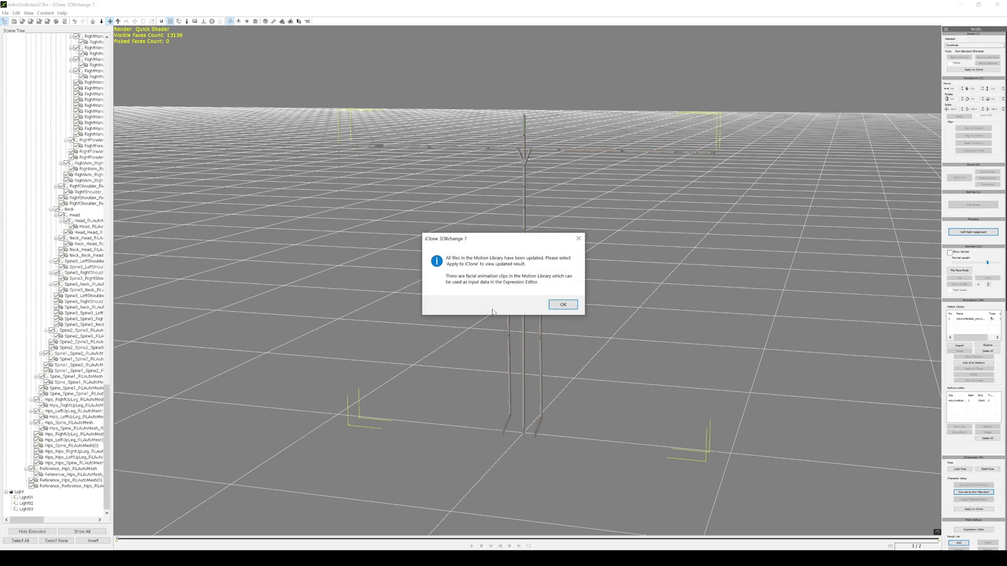
pyautogui.click(562, 306)
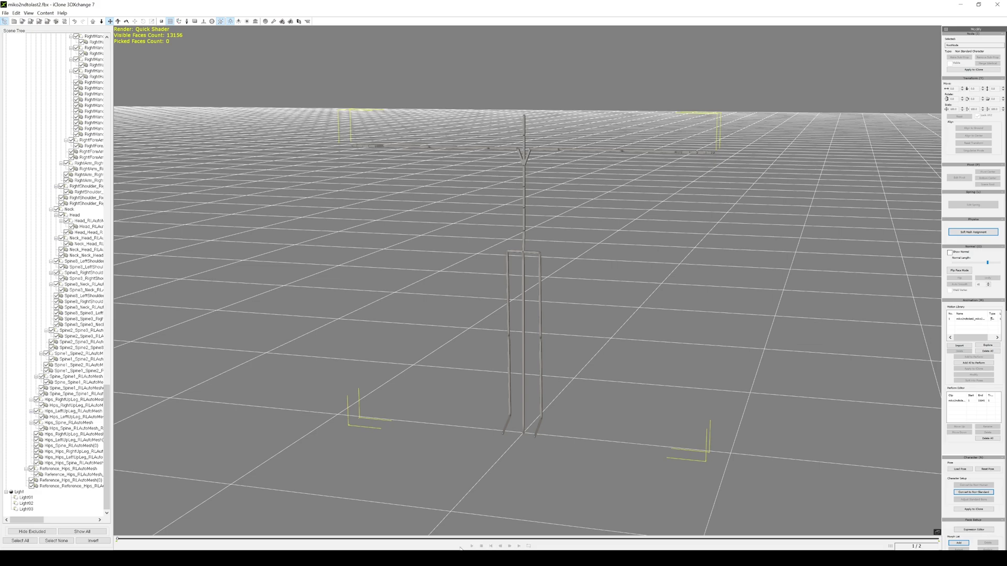
pyautogui.doubleClick(971, 320)
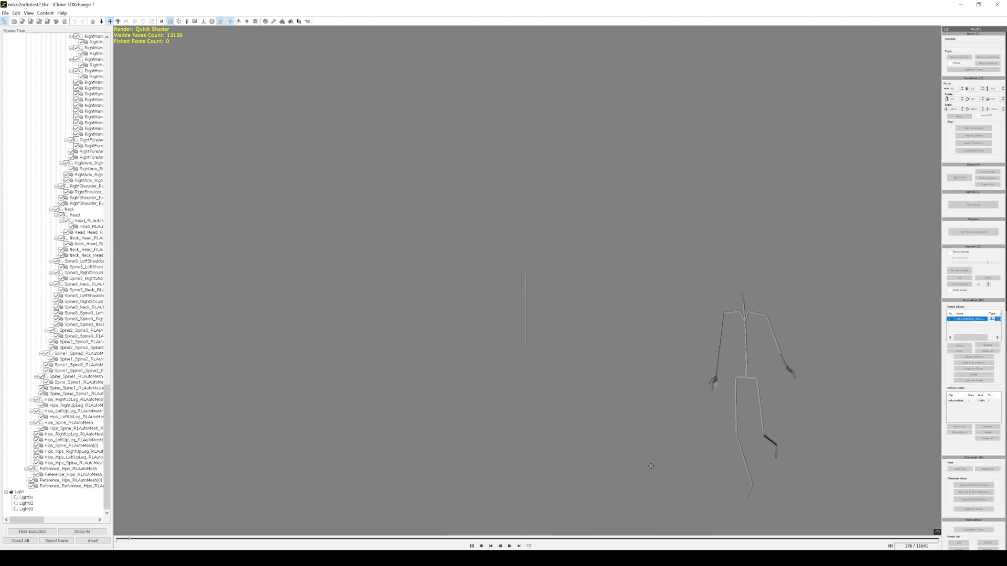
pyautogui.click(472, 546)
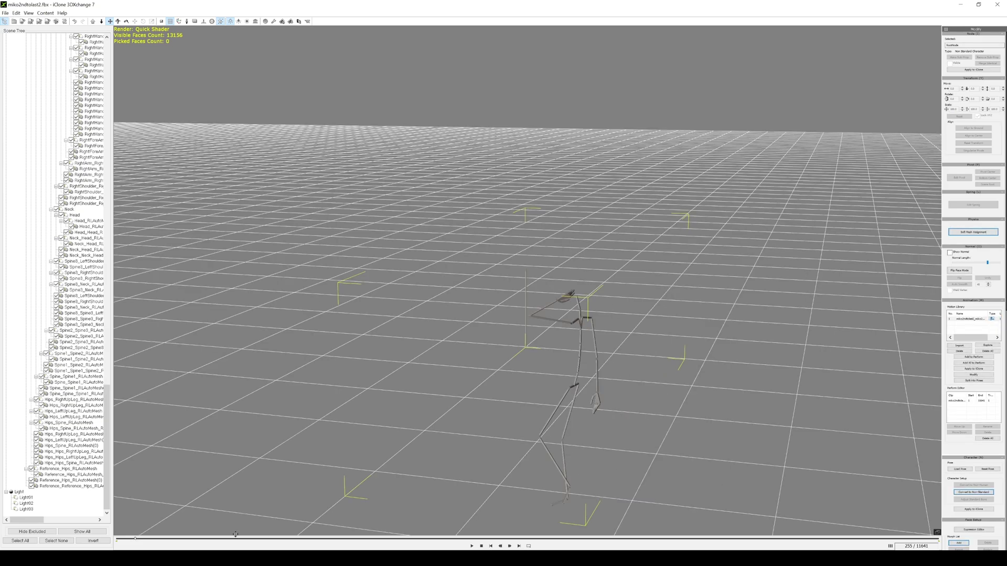
pyautogui.moveTo(137, 540); pyautogui.dragTo(112, 541)
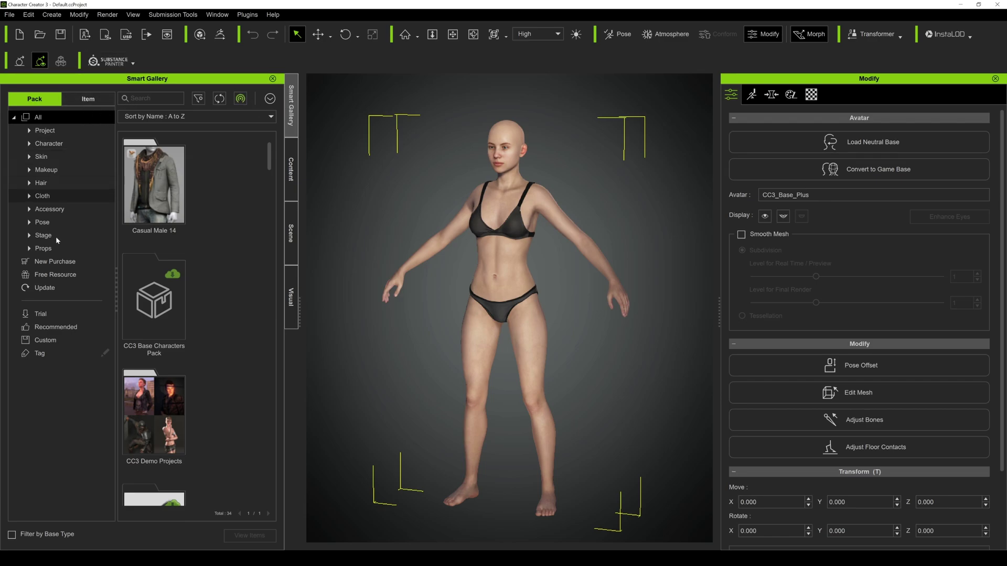
# Dress the character in HYPER_F_Suit_L_01 from the HYPER - Female pack in New Purchase
pyautogui.click(55, 261)
pyautogui.doubleClick(163, 186)
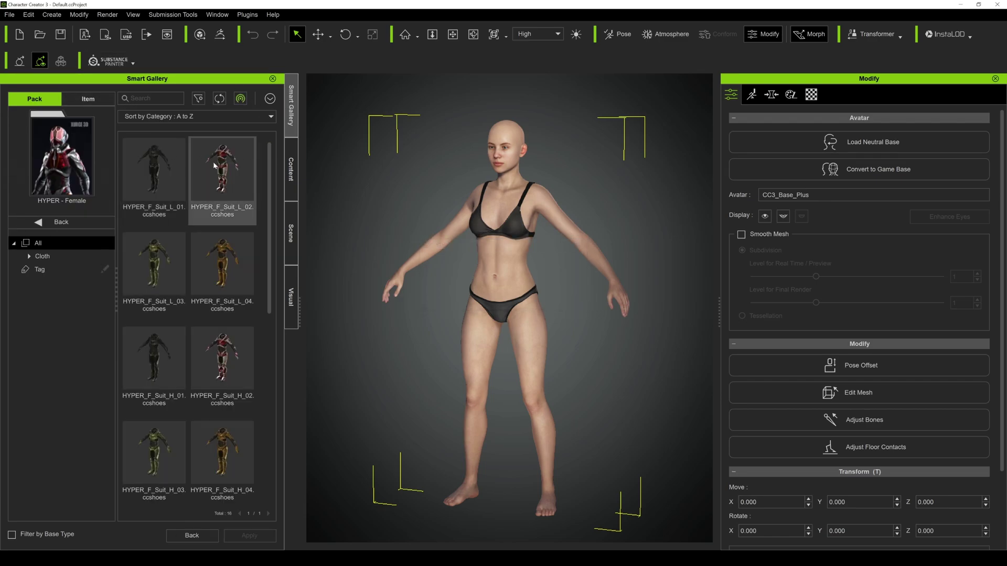
pyautogui.doubleClick(158, 173)
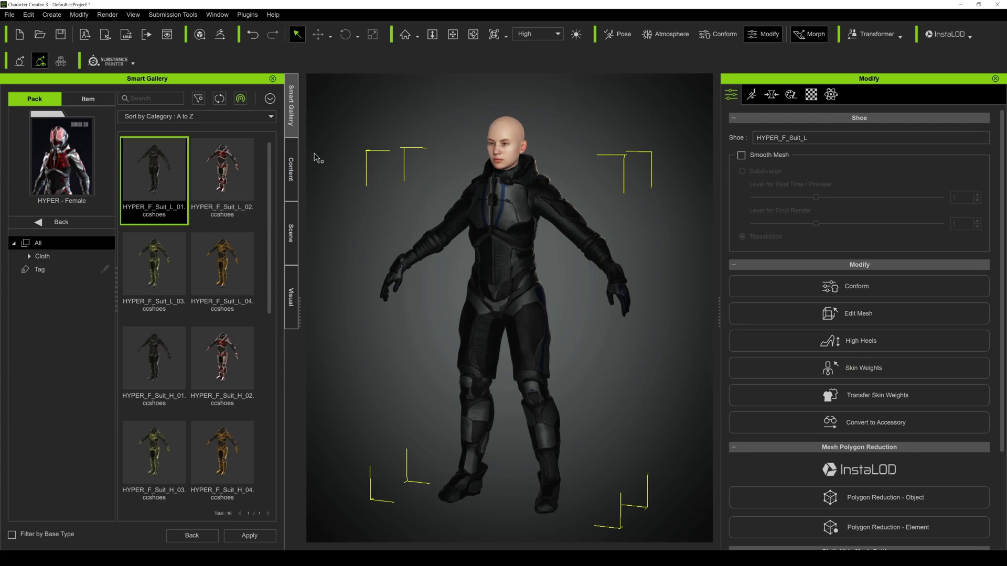
# Add the HYPER_F_Helmet_H_01 helmet, keeping its own cloth shape
pyautogui.click(55, 16)
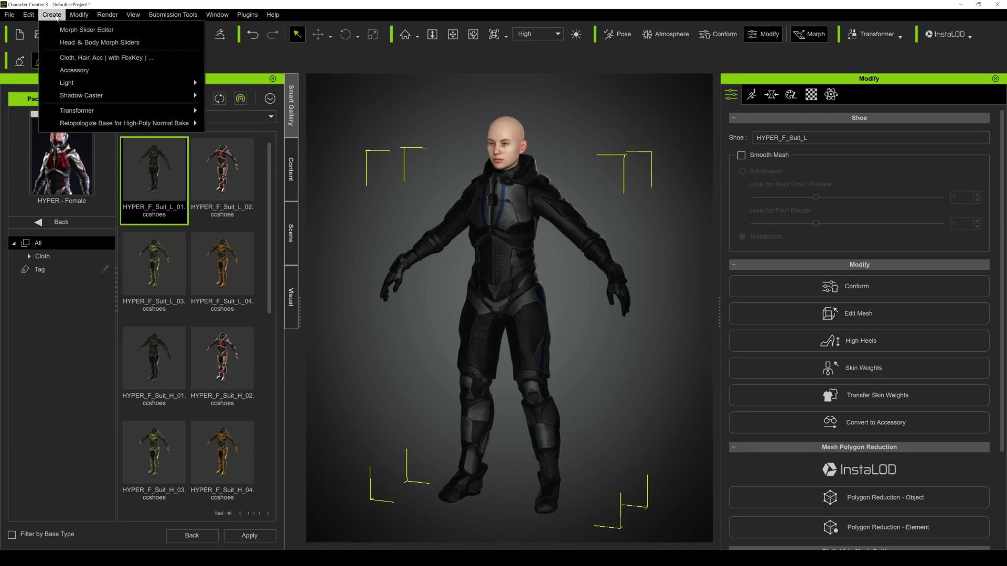
pyautogui.moveTo(247, 15)
pyautogui.click(269, 171)
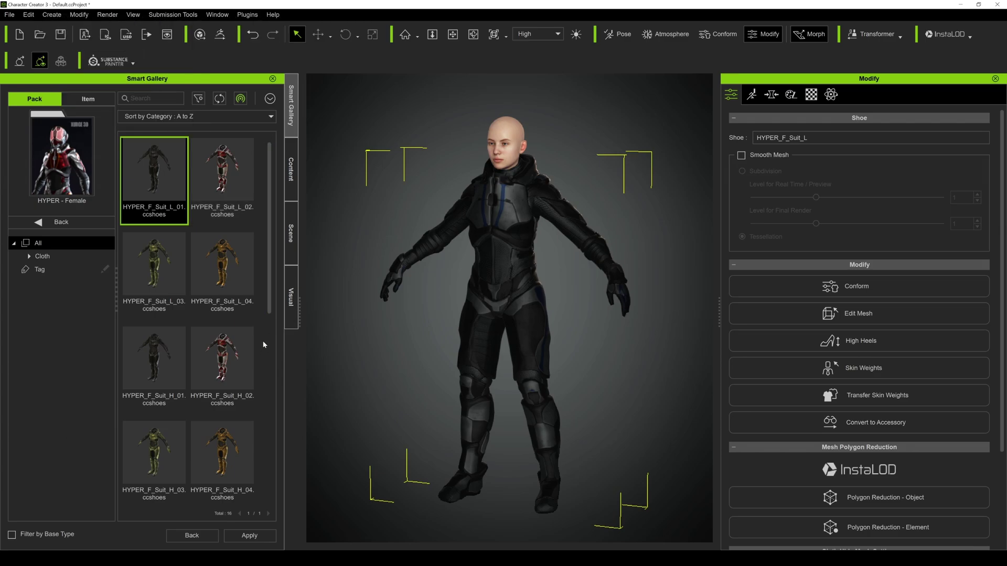
pyautogui.moveTo(270, 310); pyautogui.dragTo(280, 478)
pyautogui.doubleClick(154, 393)
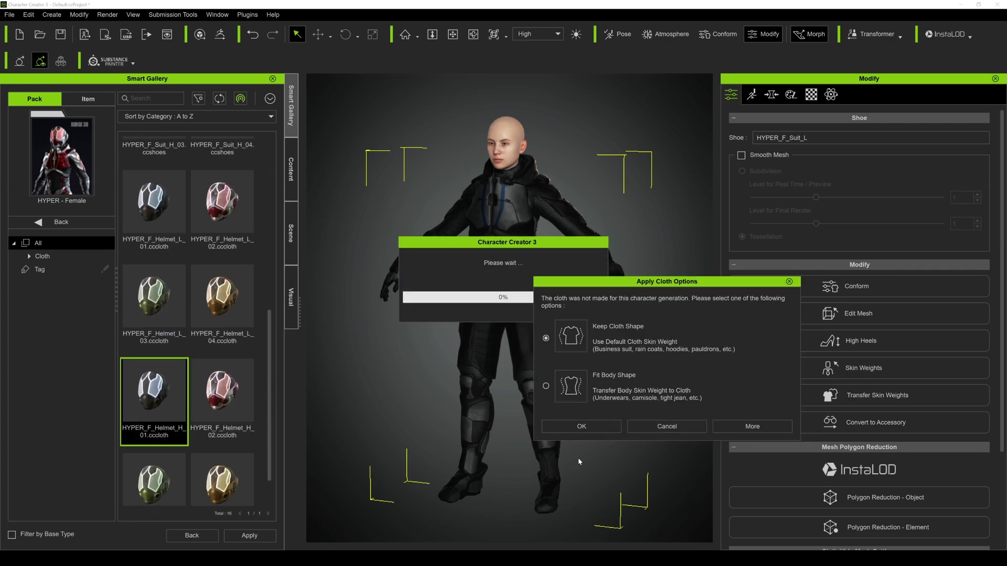
pyautogui.click(573, 427)
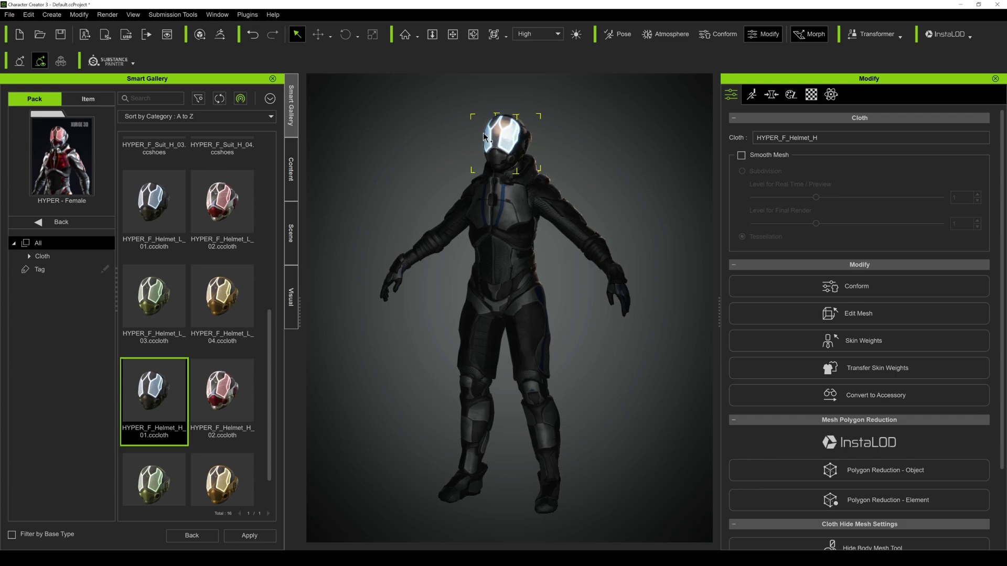
pyautogui.click(9, 15)
# Use File > Export > Send Character to iClone to transfer the dressed avatar
pyautogui.moveTo(38, 109)
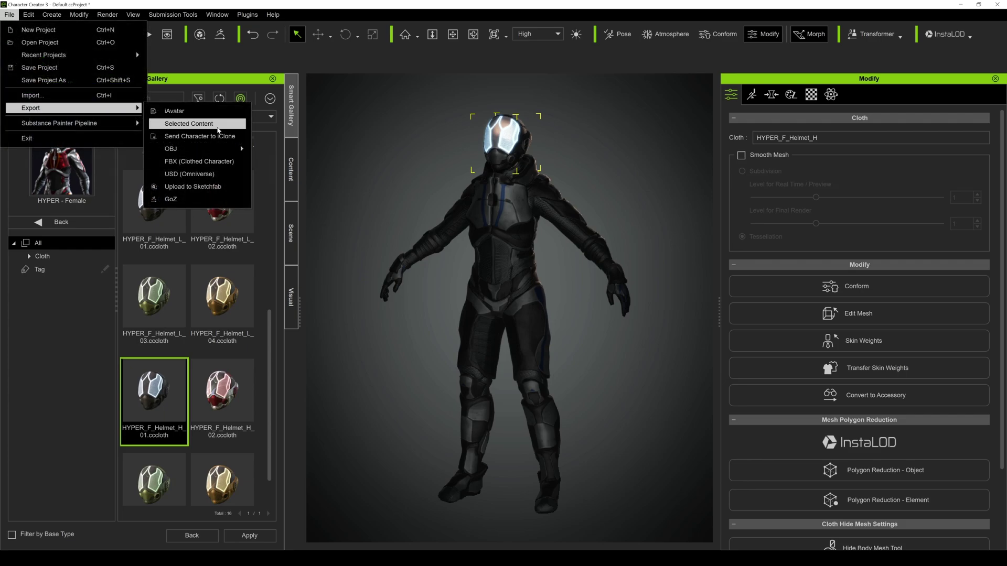
pyautogui.click(202, 136)
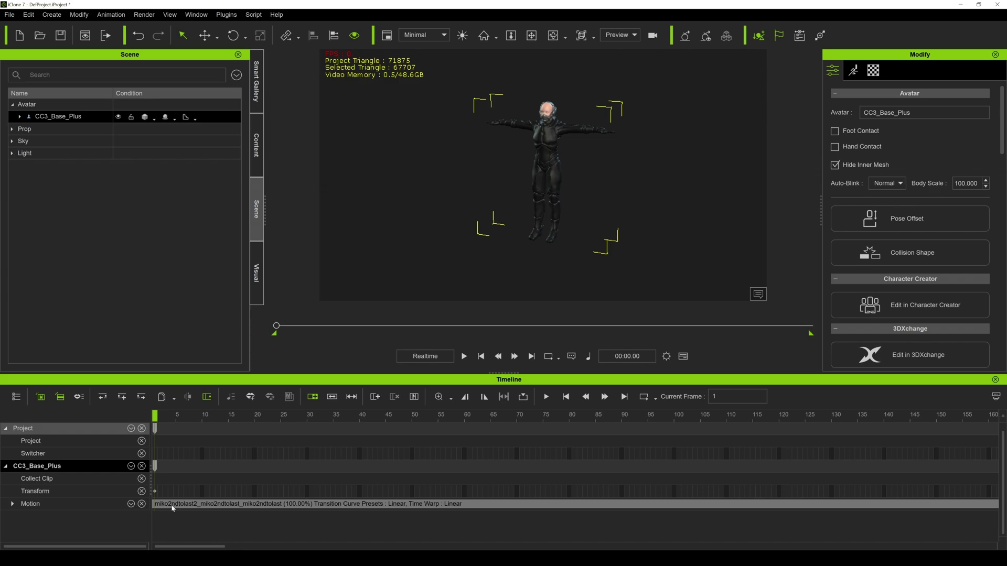
# Play, stop, scrub and rewind the avatar's miko walk motion to frame 1 to check it
pyautogui.click(464, 356)
pyautogui.click(403, 412)
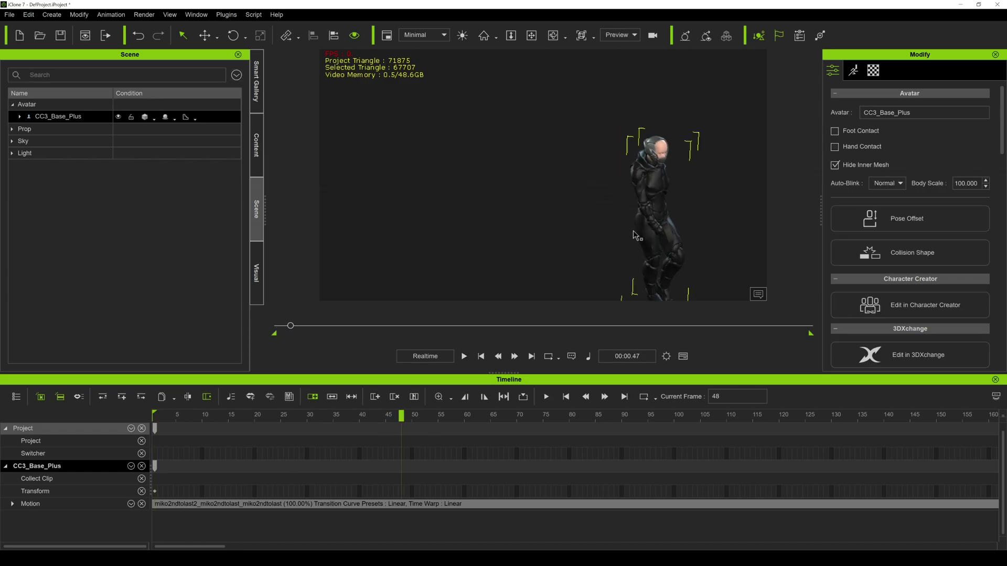
pyautogui.moveTo(402, 417); pyautogui.dragTo(152, 416)
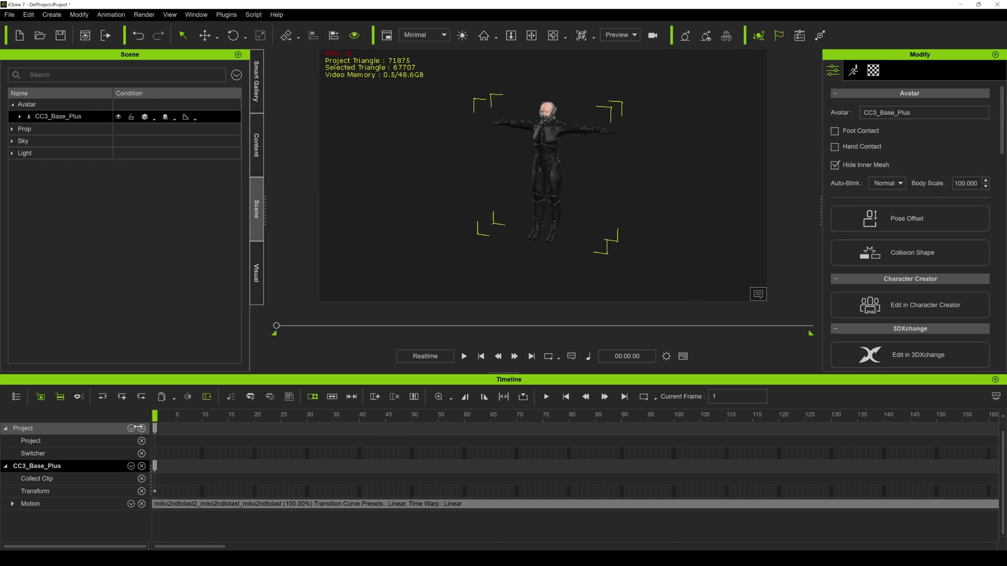
pyautogui.hscroll(4, 527, 446)
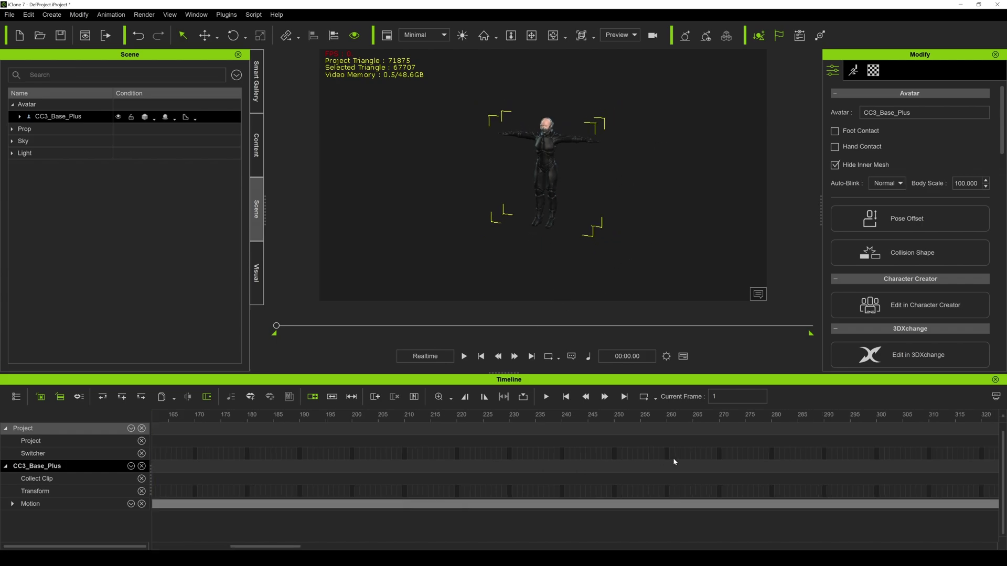
pyautogui.keyDown('alt'); pyautogui.scroll(-6, 502, 447); pyautogui.keyUp('alt')
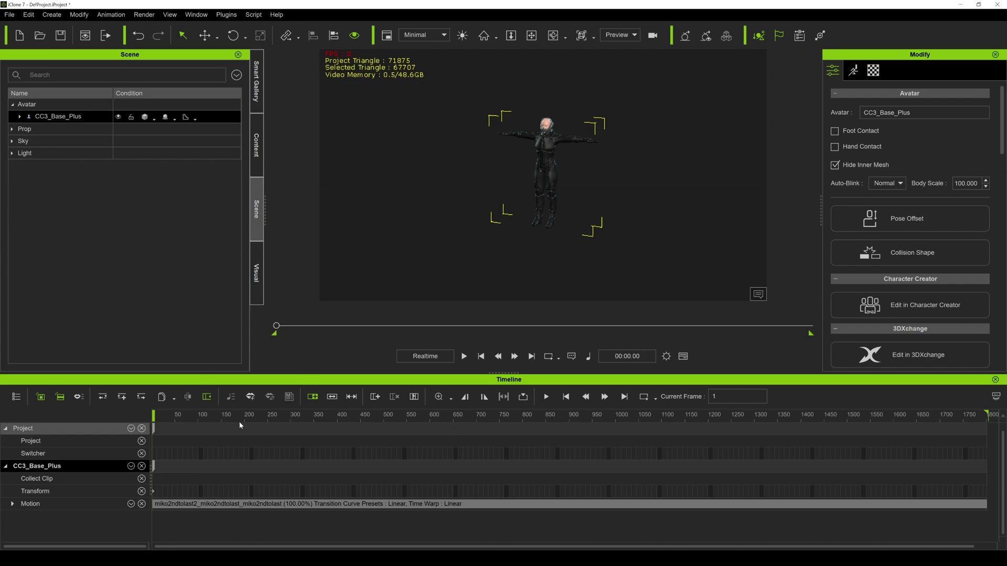
pyautogui.moveTo(240, 425); pyautogui.dragTo(574, 432)
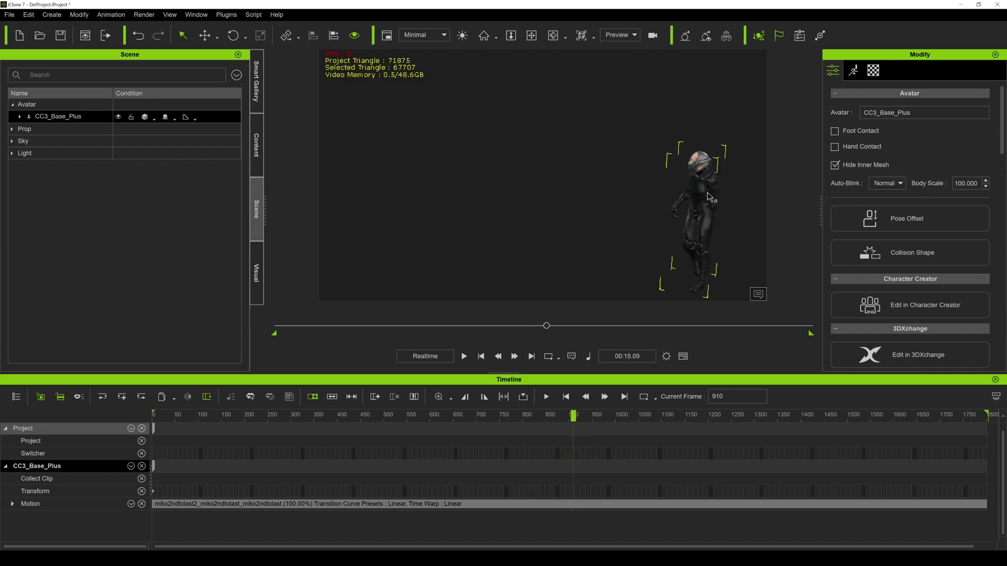
pyautogui.moveTo(241, 414); pyautogui.dragTo(153, 417)
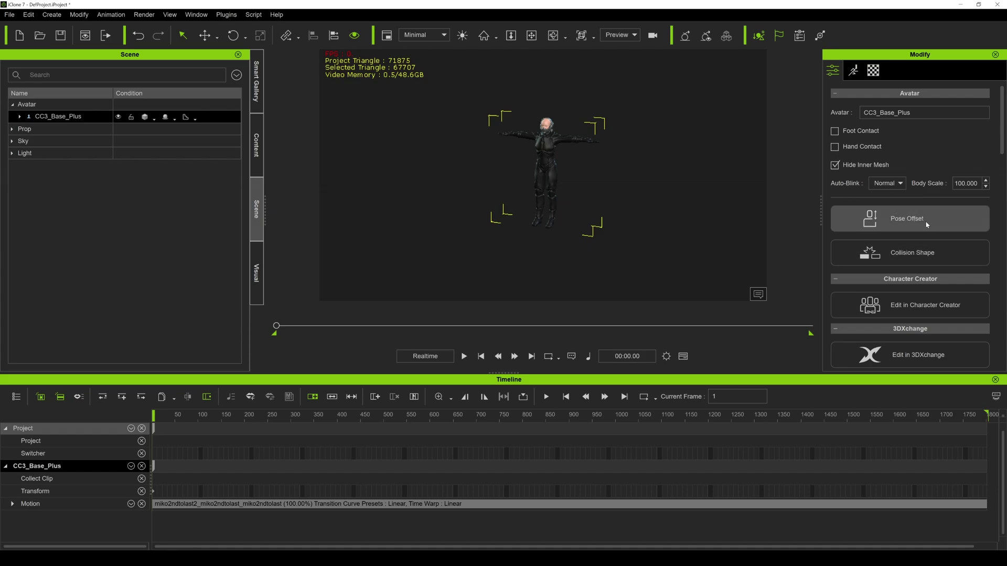
pyautogui.click(855, 69)
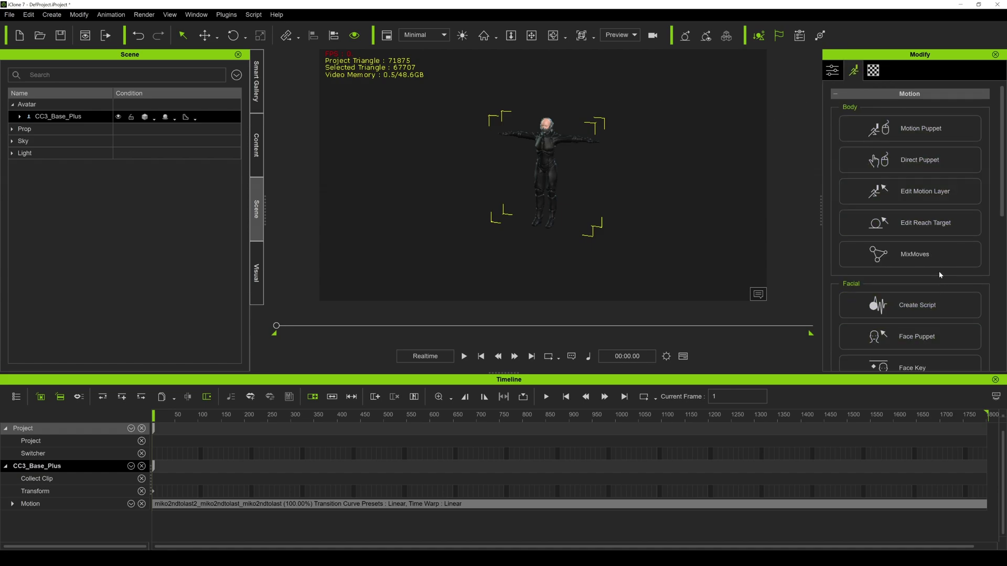
# In Edit Motion Layer, select the shoulder effector with Mirror on and rotate both arms upward
pyautogui.click(924, 195)
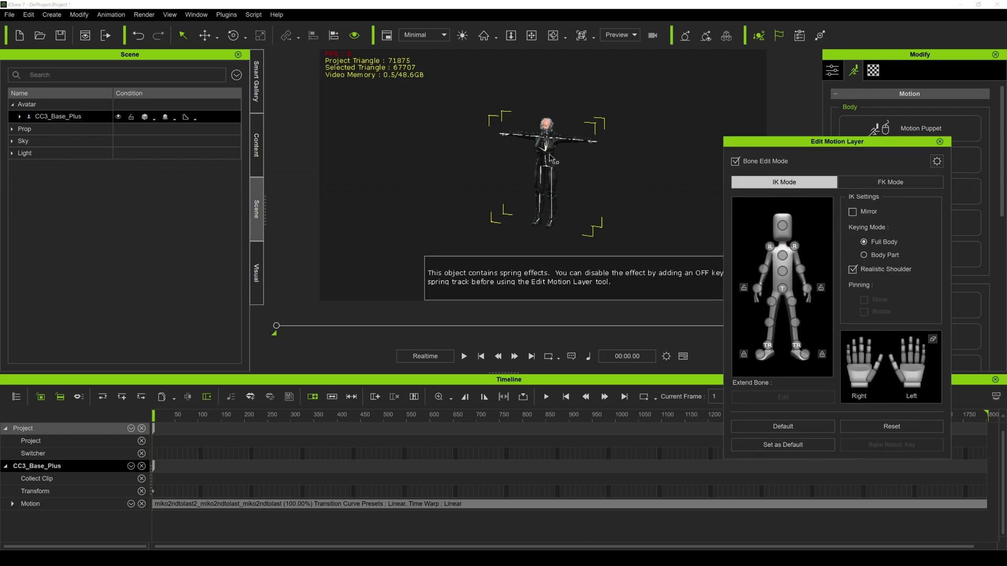
pyautogui.click(770, 248)
pyautogui.click(856, 213)
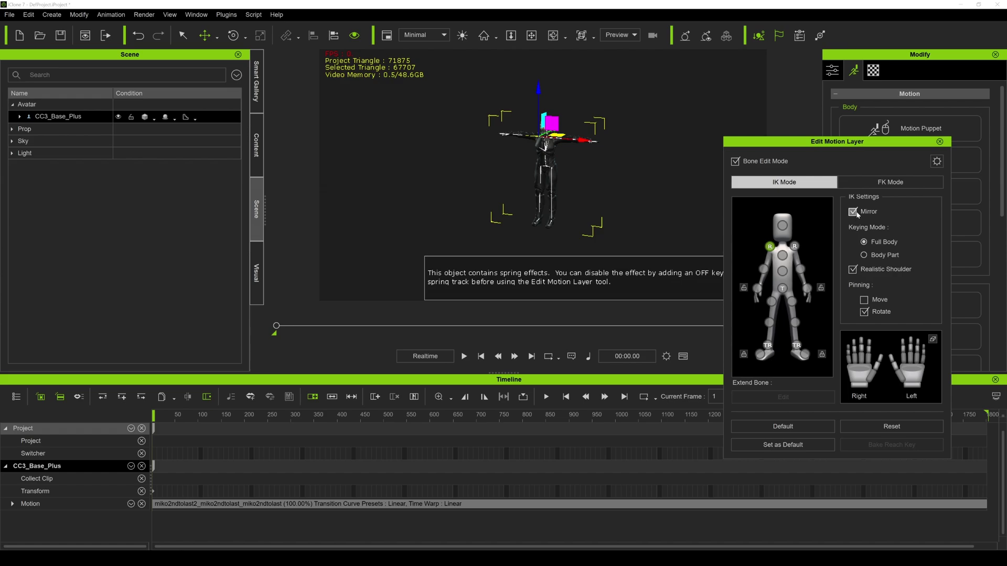
pyautogui.press('e')
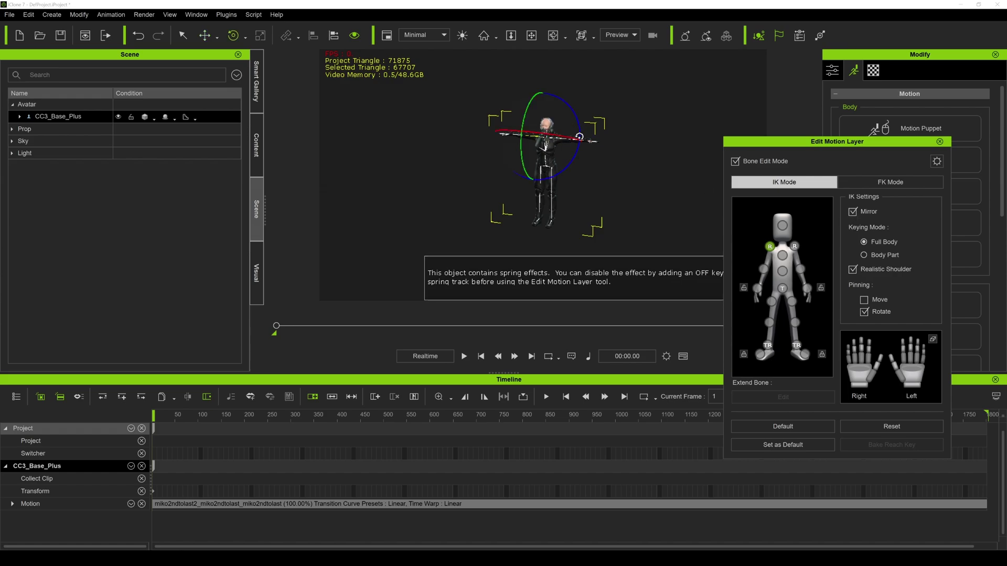
pyautogui.press('s')
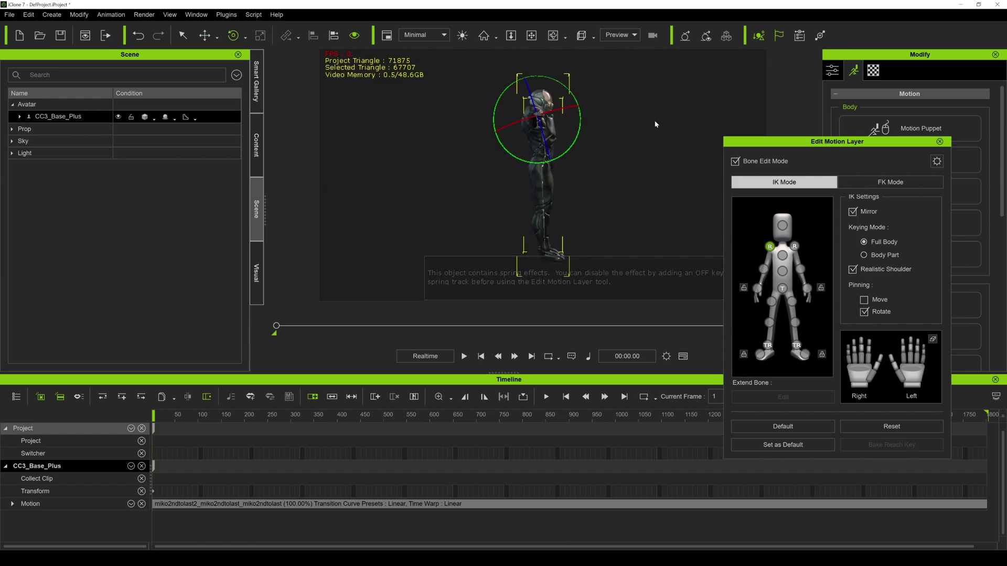
pyautogui.keyDown('alt'); pyautogui.moveTo(659, 115); pyautogui.dragTo(495, 134); pyautogui.keyUp('alt')
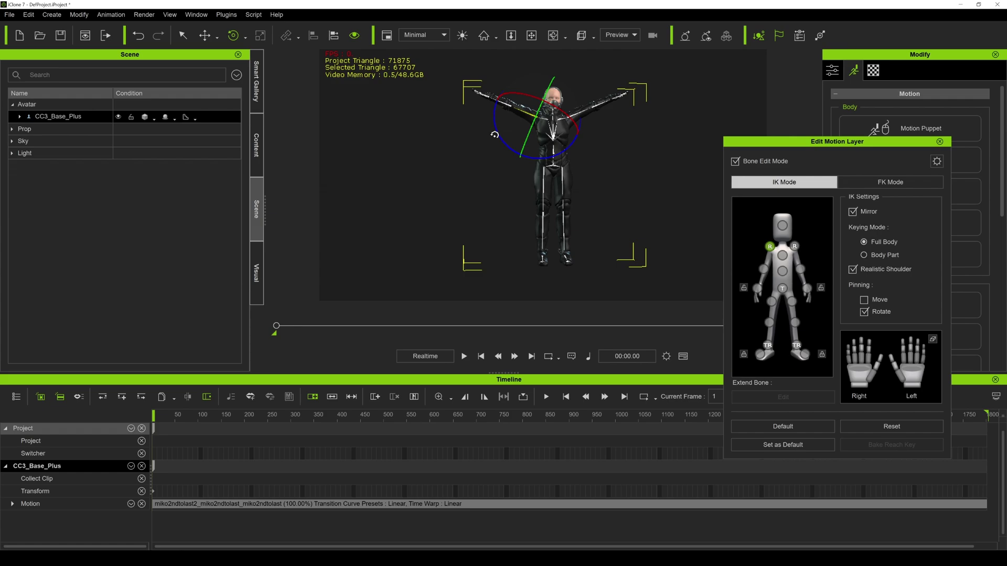
# Close the motion layer editor and scrub the walk through frames 403, 597, 411, 468 and 606
pyautogui.click(940, 142)
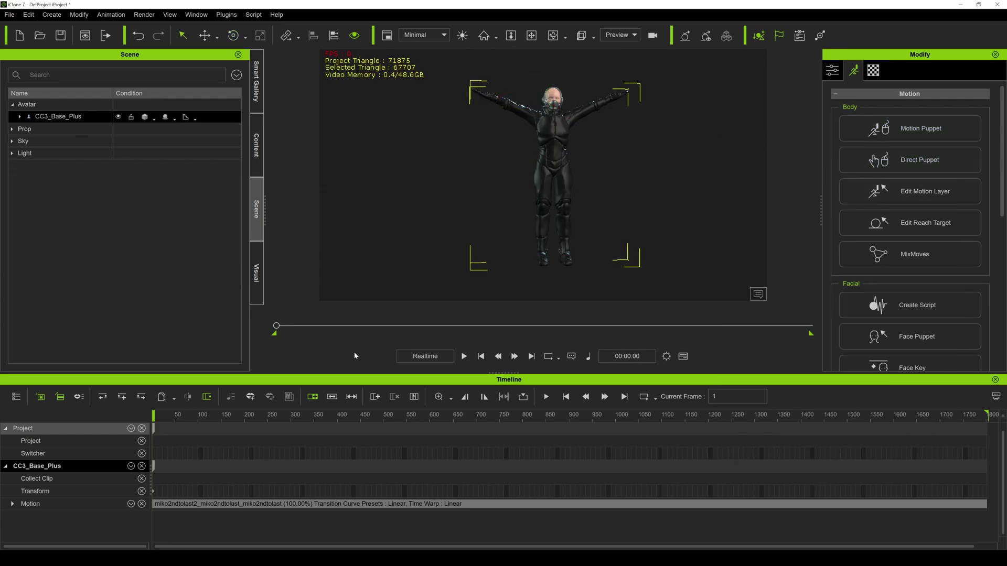
pyautogui.moveTo(240, 417); pyautogui.dragTo(338, 415)
pyautogui.keyDown('alt'); pyautogui.moveTo(681, 177); pyautogui.dragTo(558, 176); pyautogui.keyUp('alt')
pyautogui.scroll(-5, 559, 177)
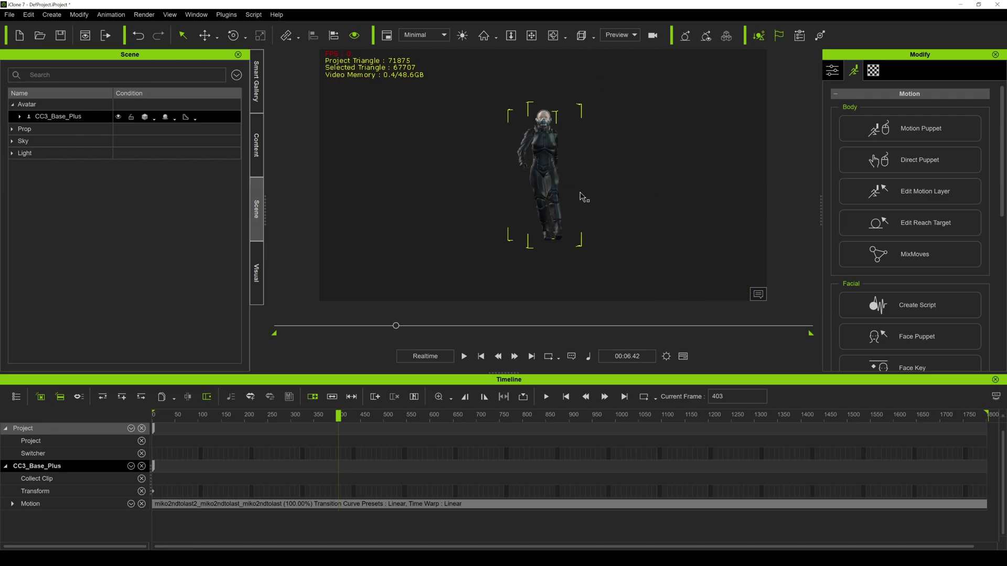
pyautogui.moveTo(344, 421); pyautogui.dragTo(522, 430)
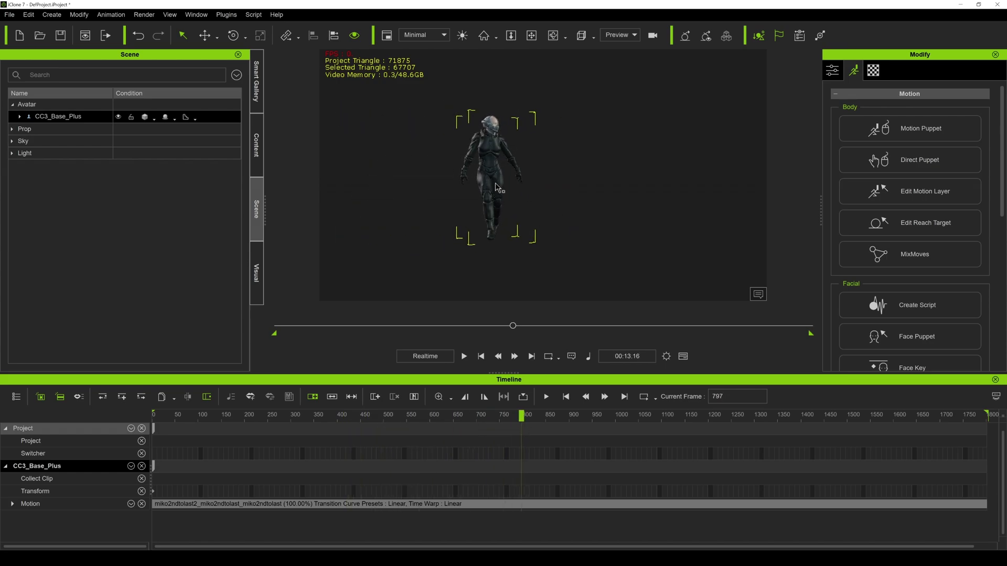
pyautogui.scroll(-2, 597, 442)
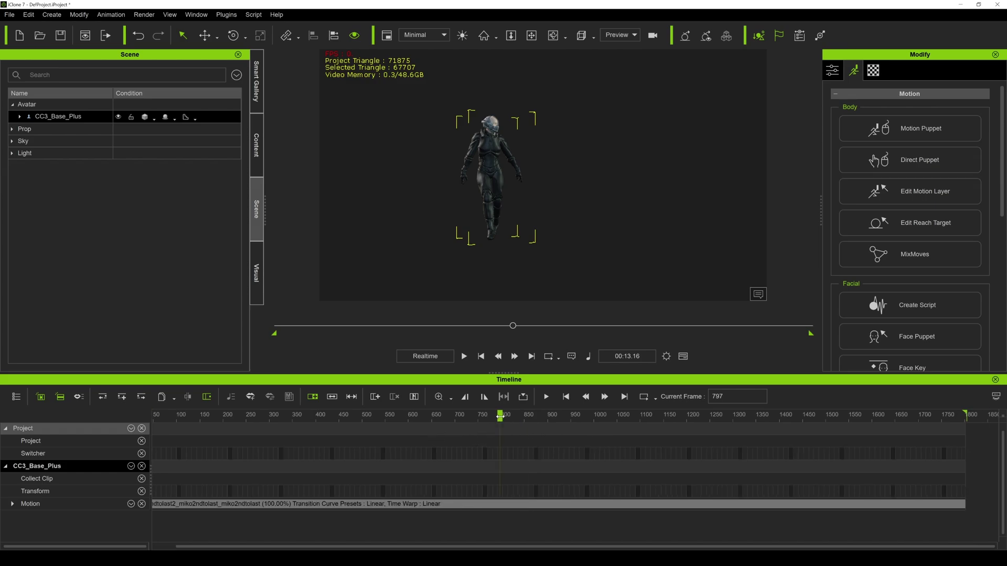
pyautogui.moveTo(500, 418); pyautogui.dragTo(111, 415)
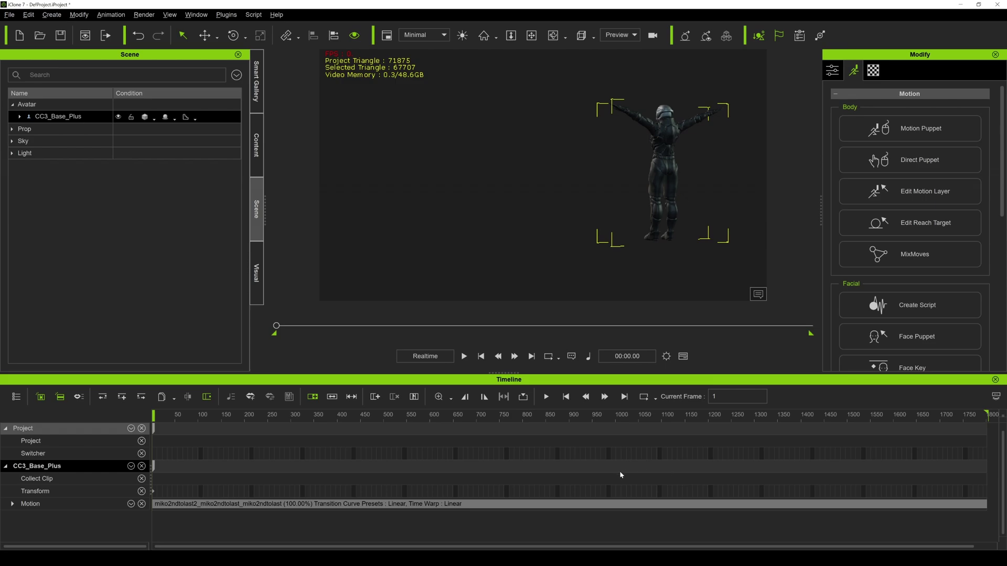
pyautogui.click(342, 418)
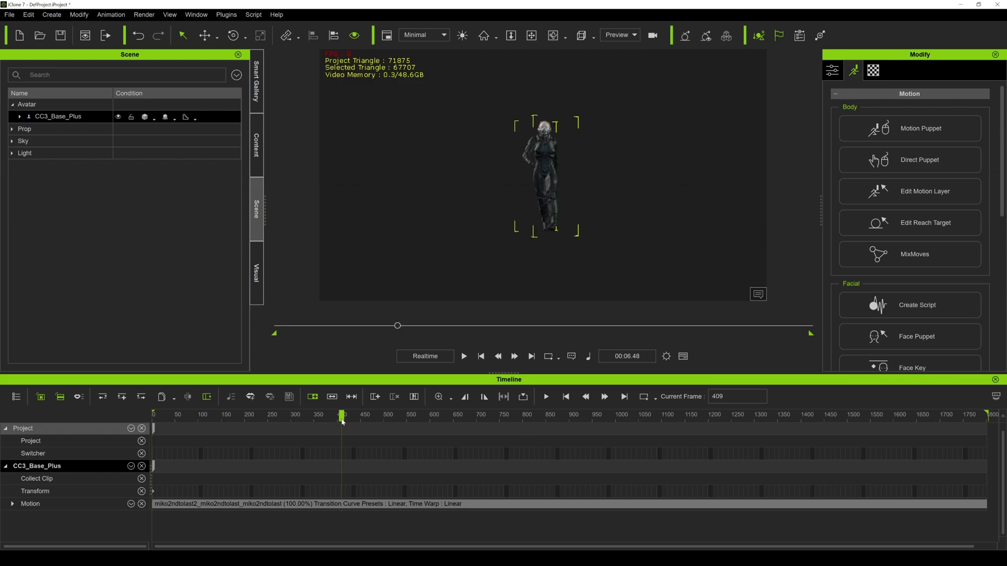
pyautogui.moveTo(347, 418); pyautogui.dragTo(369, 425)
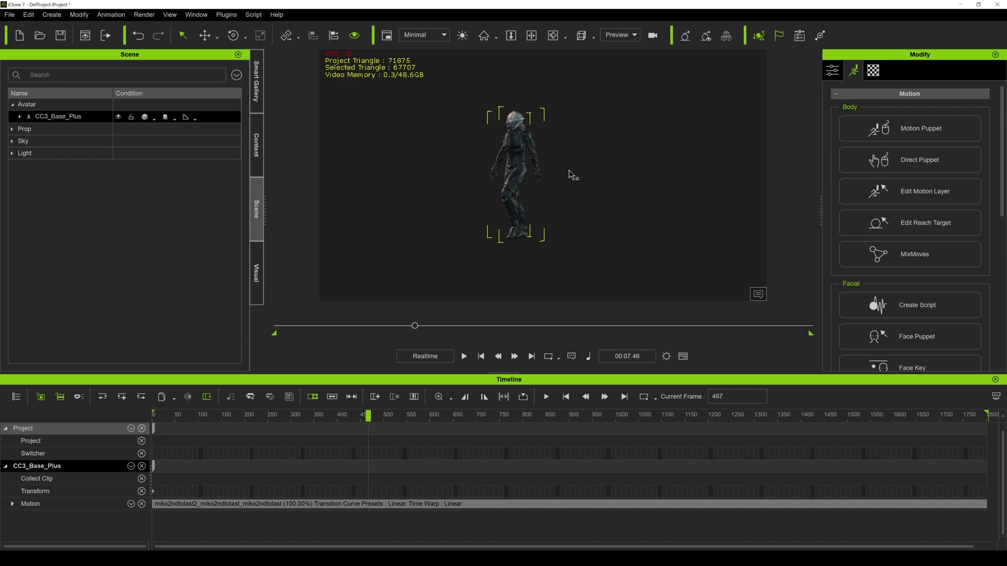
pyautogui.moveTo(379, 418); pyautogui.dragTo(514, 419)
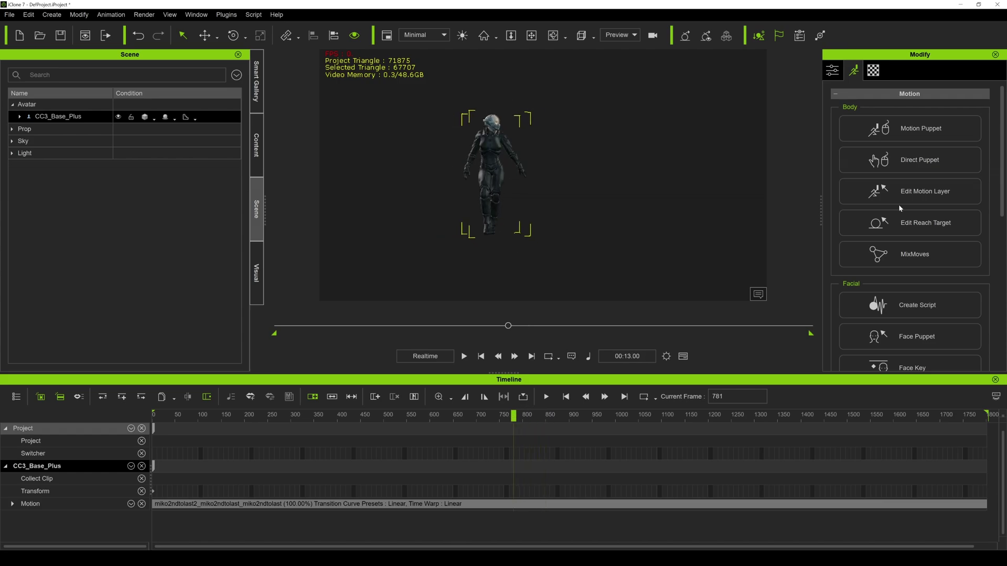
# Recheck the pose at frames 436 and 587, then open Project Settings beside the time display
pyautogui.click(947, 196)
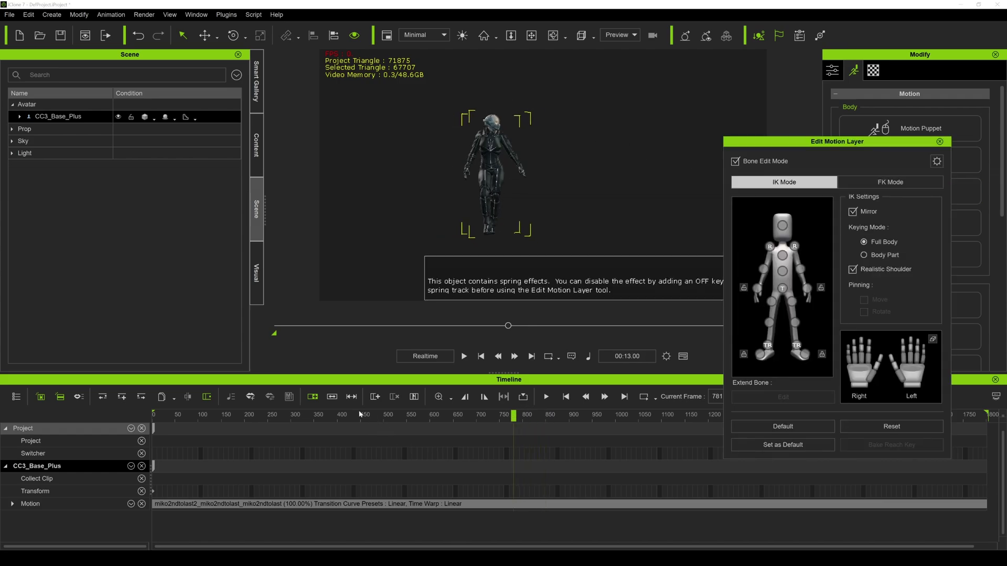
pyautogui.moveTo(360, 414)
pyautogui.mouseDown()
pyautogui.moveTo(336, 417)
pyautogui.moveTo(354, 417)
pyautogui.mouseUp()
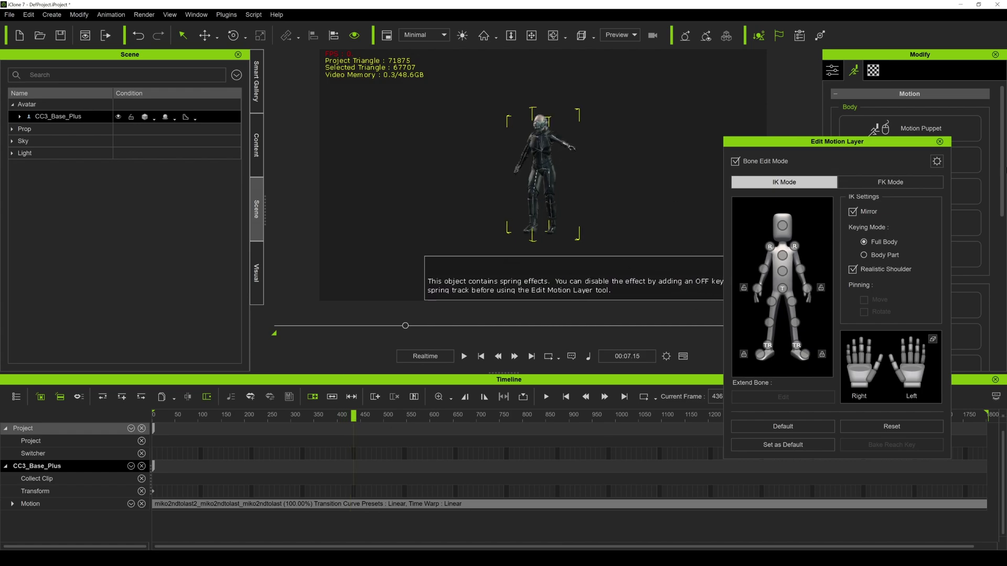
pyautogui.click(941, 142)
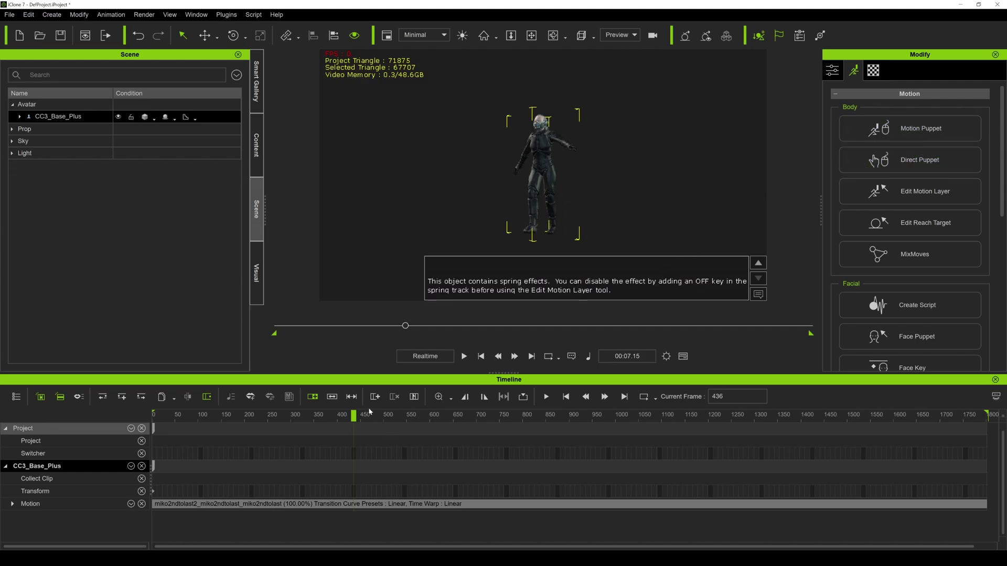
pyautogui.moveTo(370, 412); pyautogui.dragTo(829, 418)
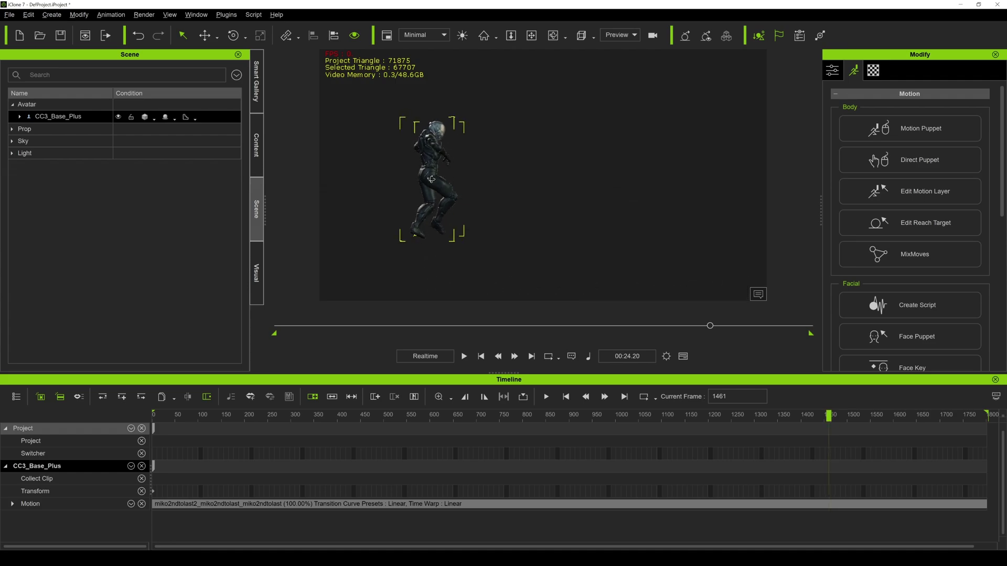
pyautogui.moveTo(431, 180); pyautogui.dragTo(525, 154, button='right')
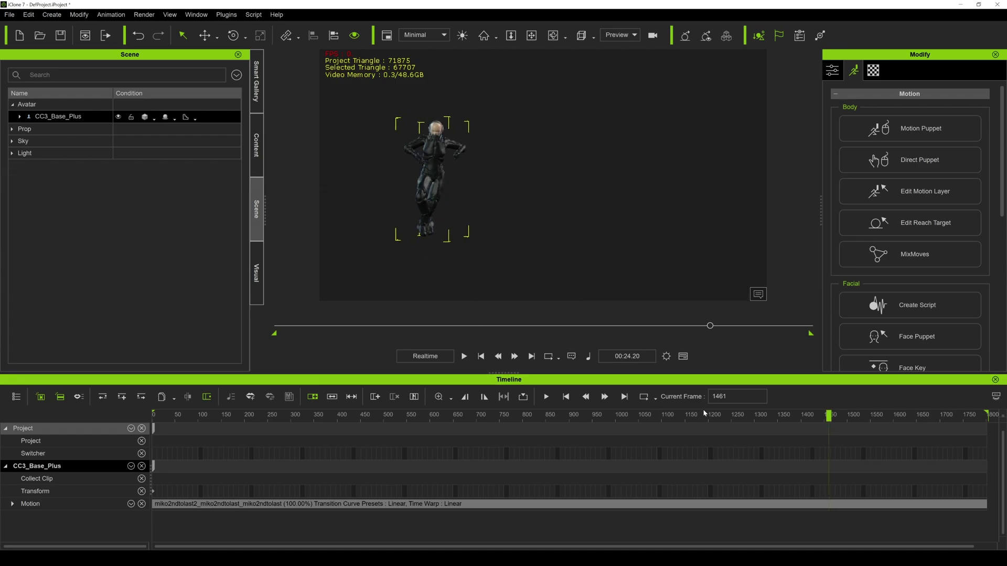
pyautogui.hscroll(1, 786, 468)
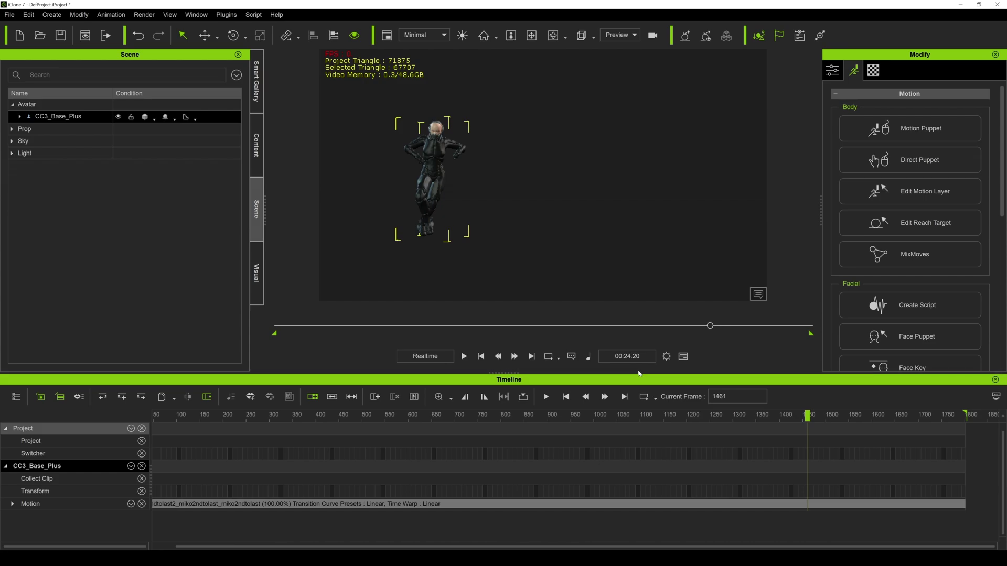
pyautogui.click(504, 358)
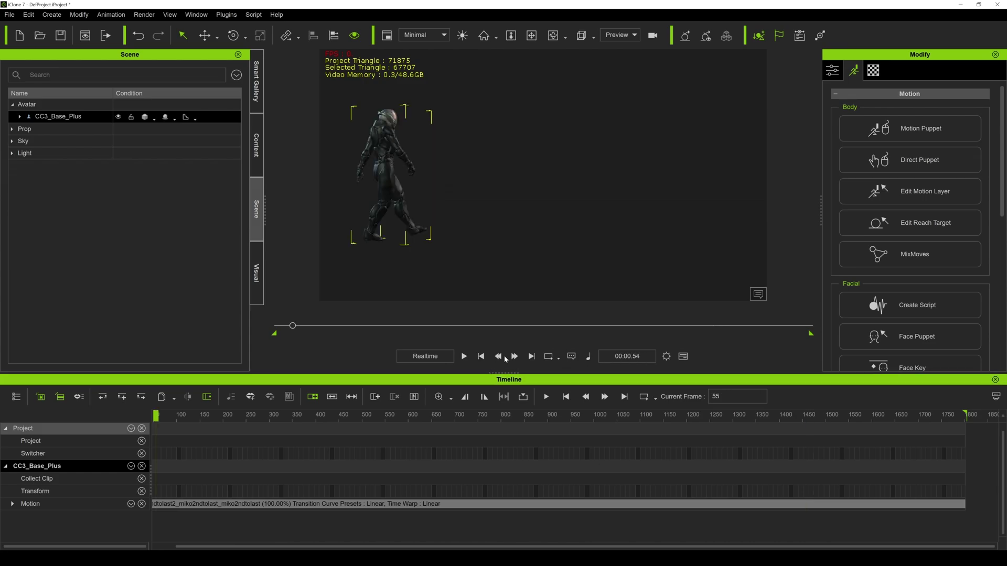
pyautogui.click(667, 357)
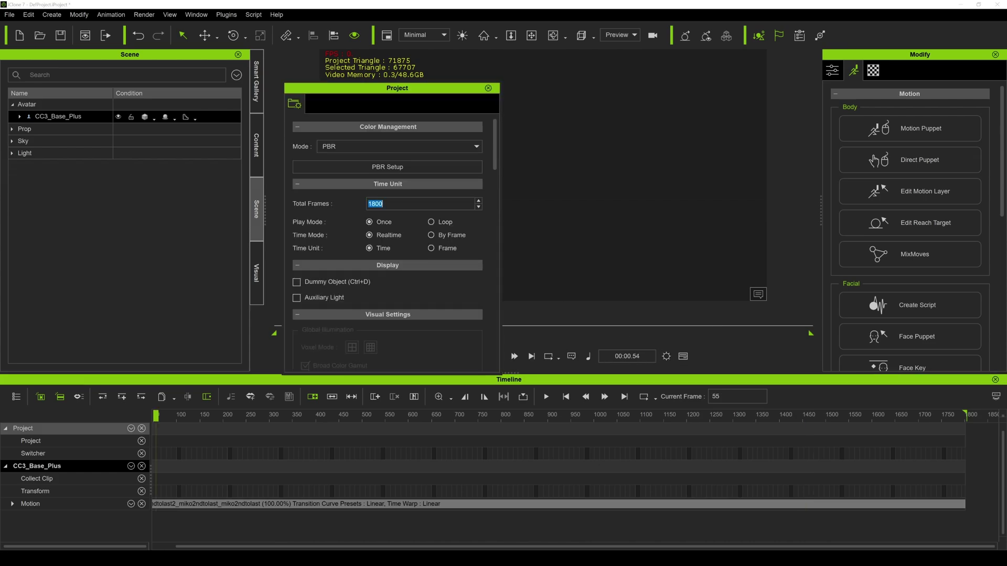
# Set Total Frames to 11660, then scrub to about frame 1569 and back to frame 1
pyautogui.write('1166')
pyautogui.click(490, 88)
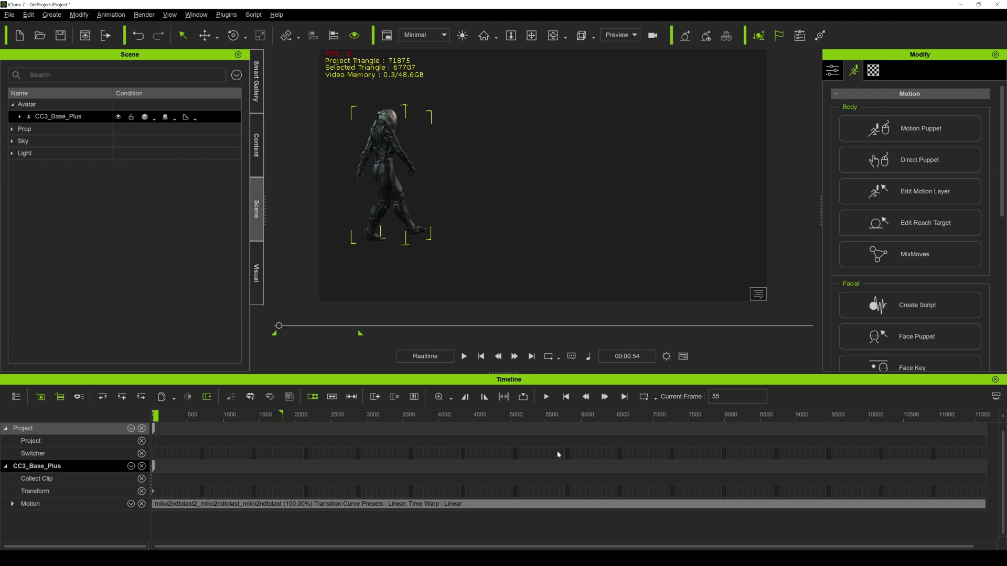
pyautogui.moveTo(156, 417); pyautogui.dragTo(281, 426)
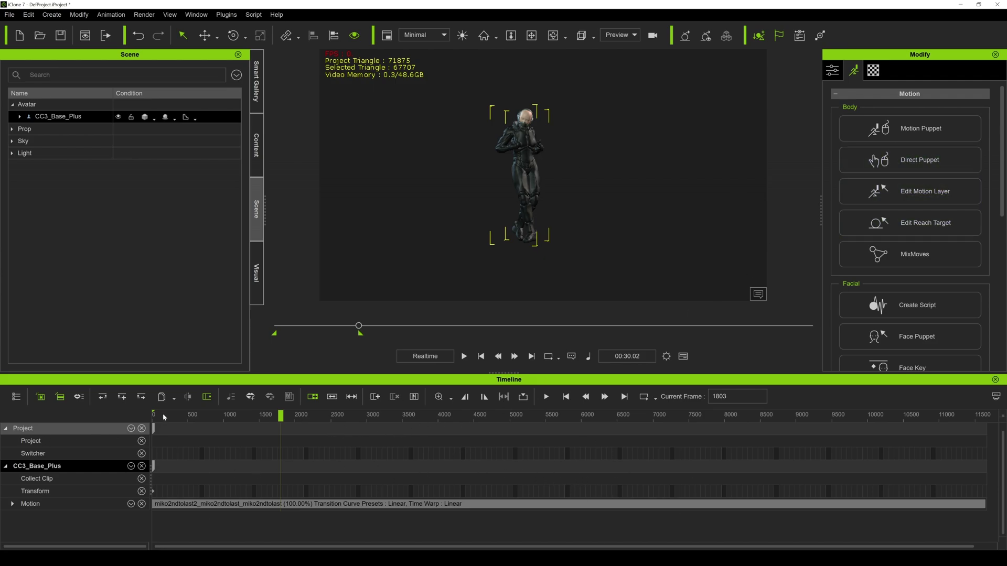
pyautogui.moveTo(165, 417); pyautogui.dragTo(77, 416)
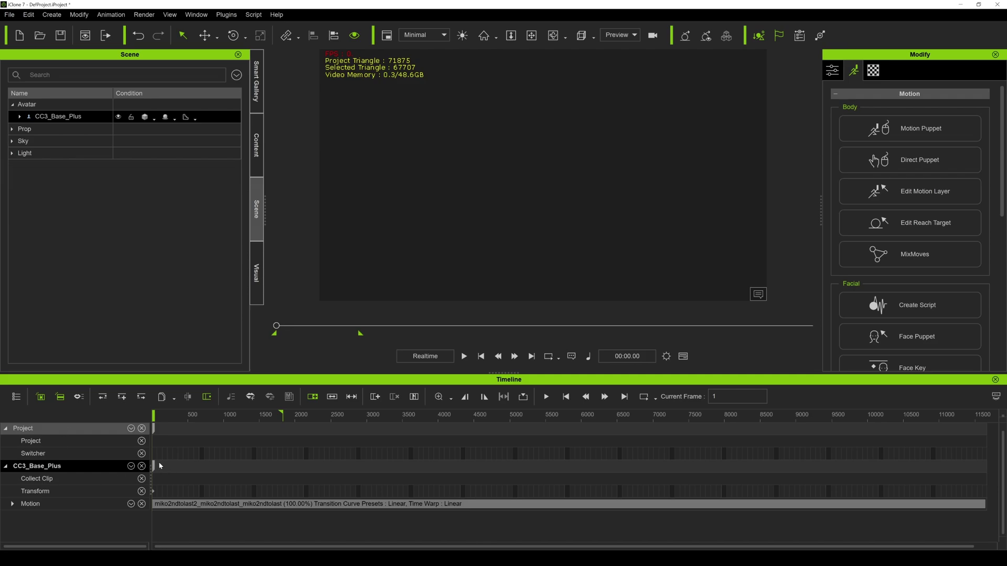
# Collect the full animation range and save it to the omnidance library folder as motion 'tutorial'
pyautogui.moveTo(159, 478); pyautogui.dragTo(990, 480)
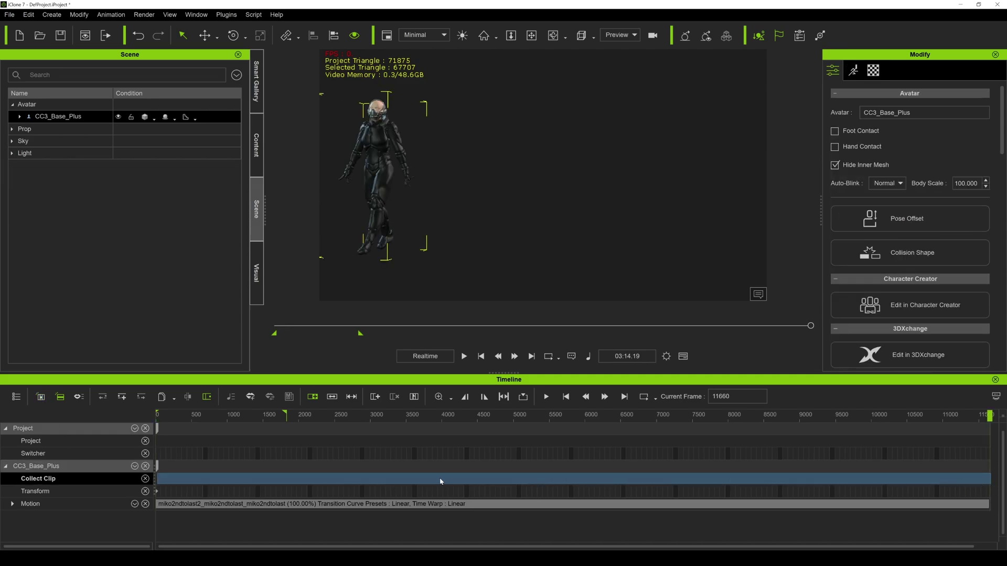
pyautogui.moveTo(281, 417); pyautogui.dragTo(149, 418)
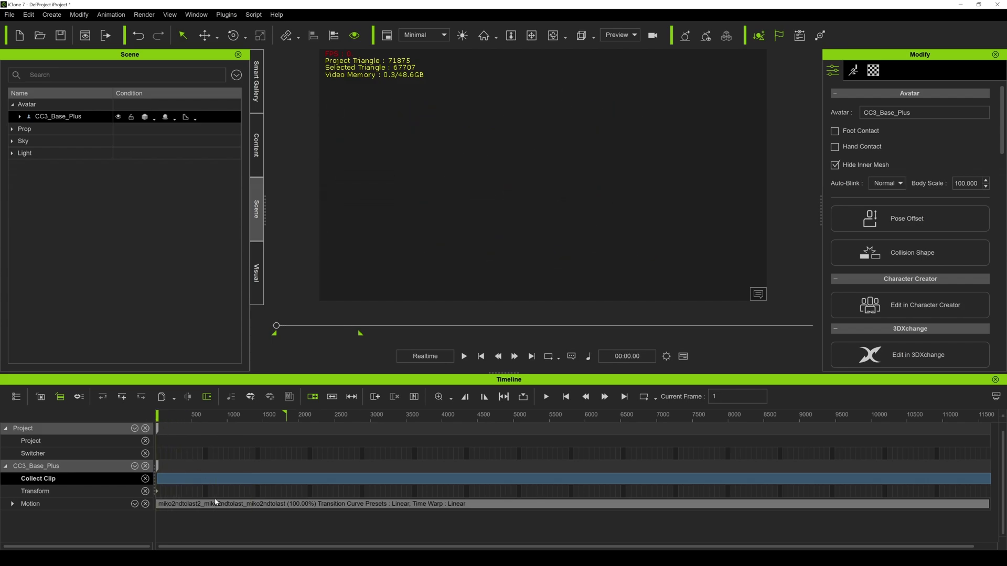
pyautogui.rightClick(215, 481)
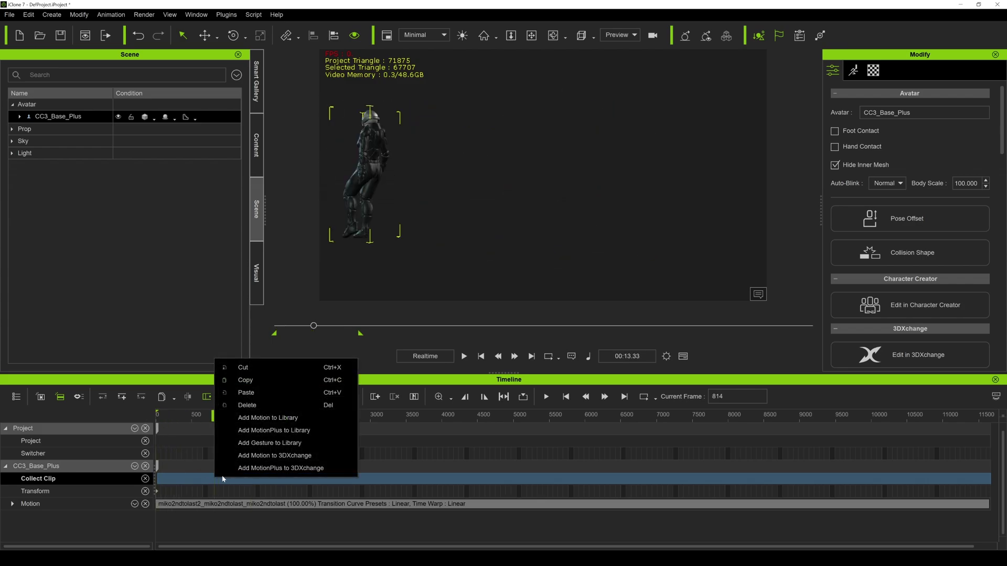
pyautogui.click(289, 420)
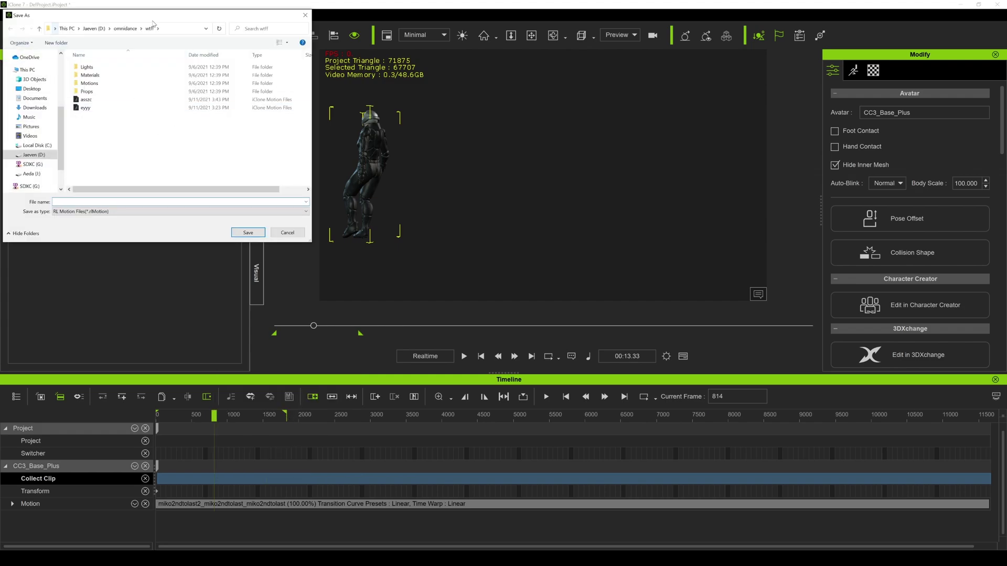
pyautogui.click(125, 28)
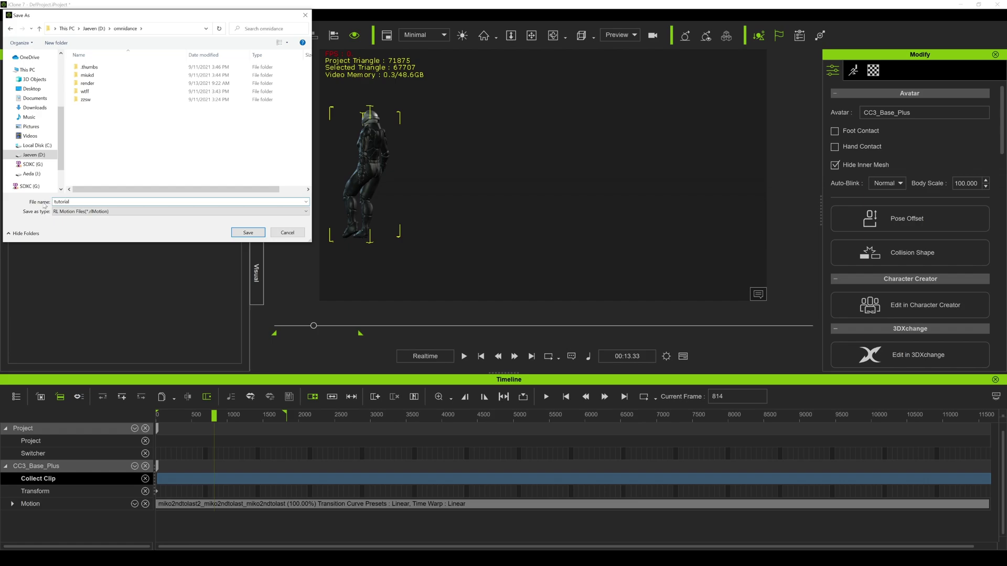
pyautogui.click(247, 233)
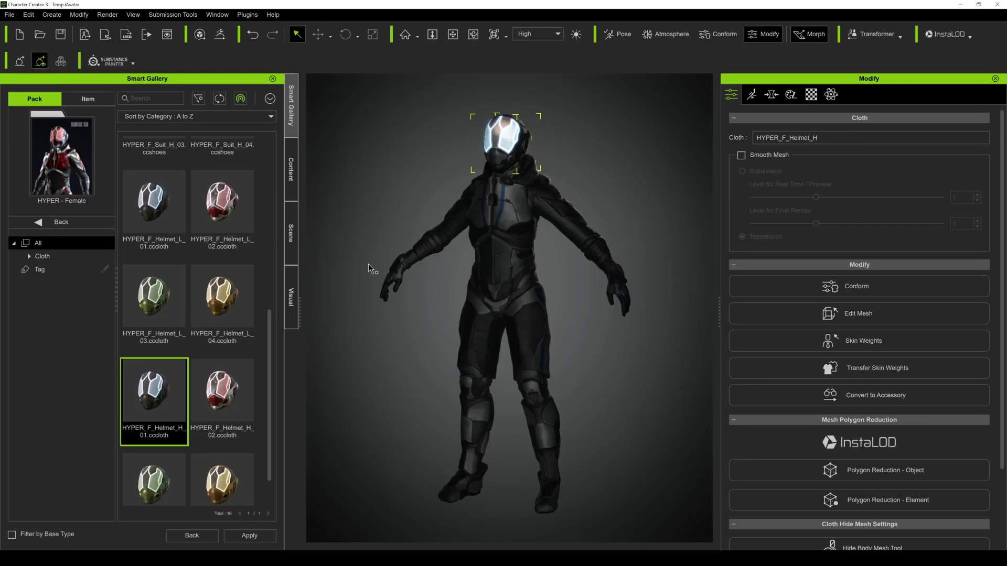
# Delete the Key_01 light from the scene's Light list
pyautogui.click(9, 15)
pyautogui.moveTo(53, 107)
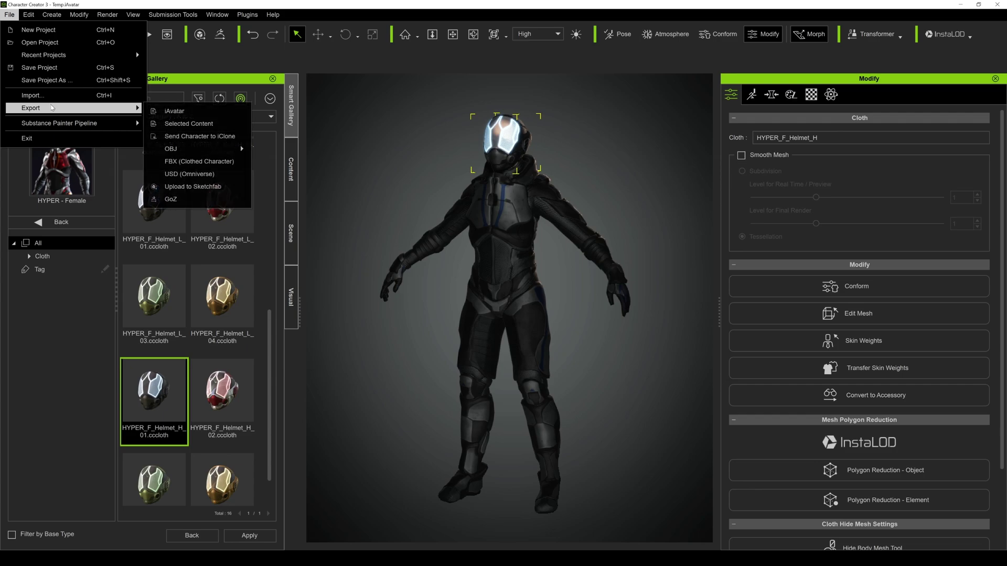
pyautogui.click(291, 176)
pyautogui.click(291, 176)
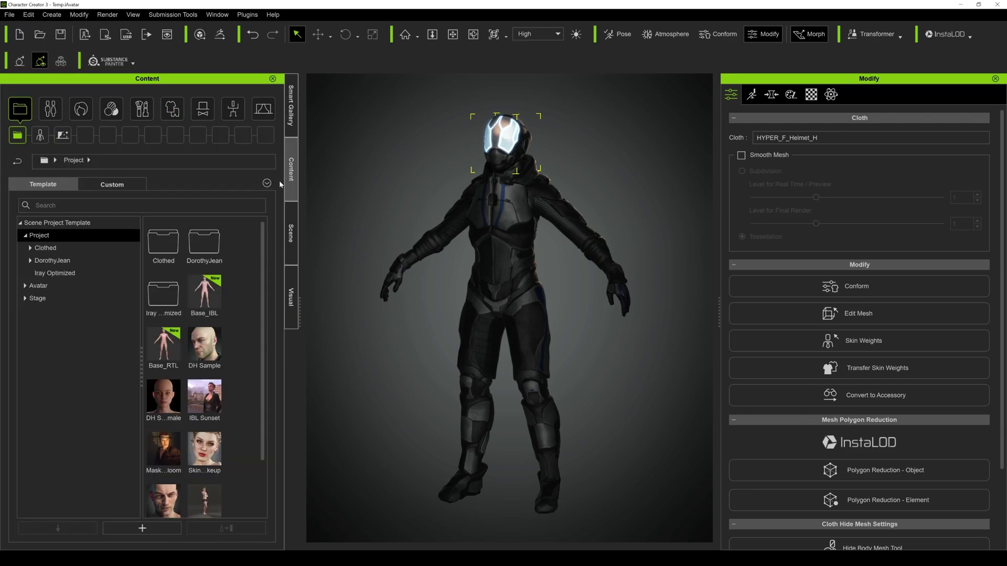
pyautogui.click(291, 234)
pyautogui.click(32, 202)
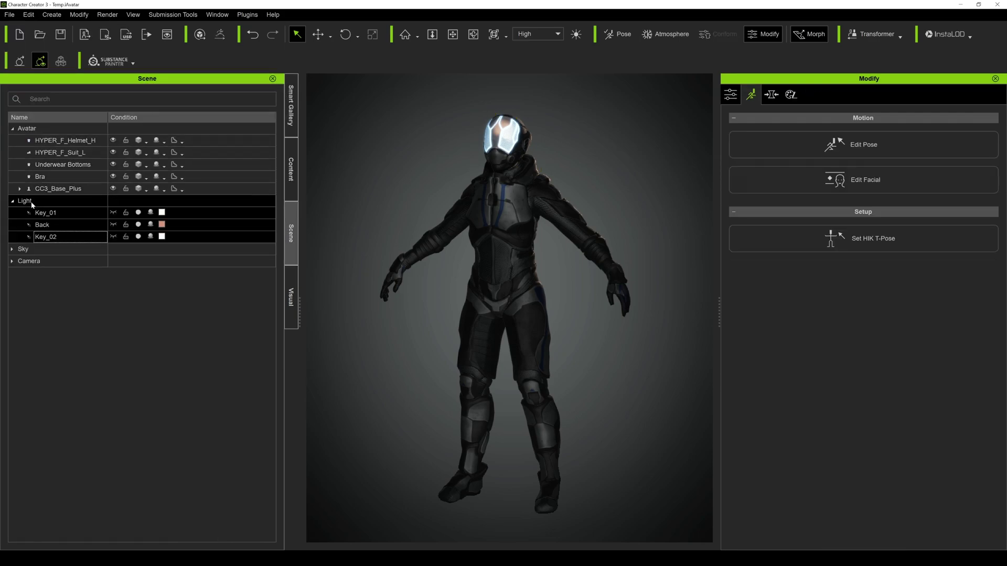
pyautogui.click(44, 214)
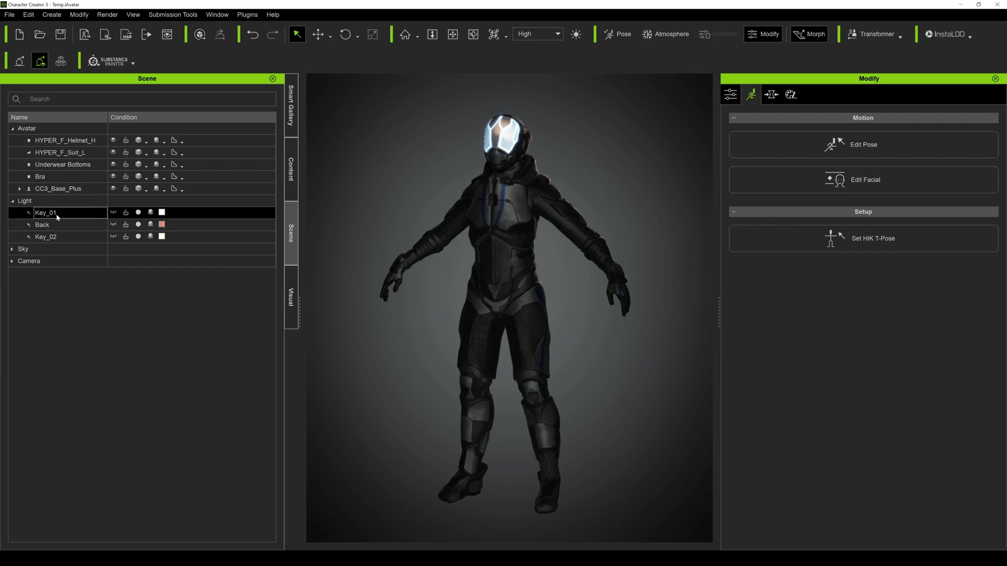
pyautogui.press('Delete')
pyautogui.click(49, 213)
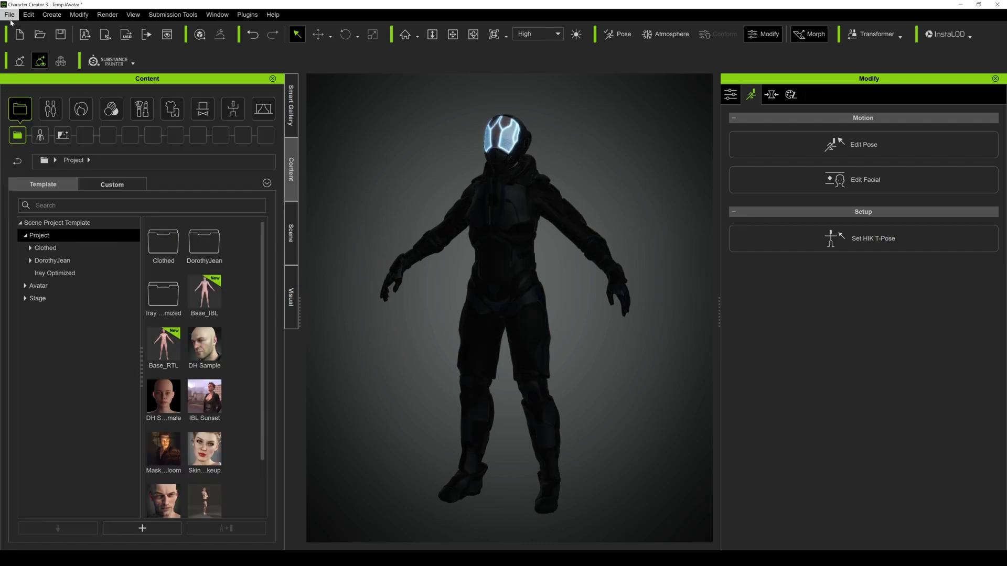
# Bring up the File > Export > USD (Omniverse) export settings
pyautogui.click(8, 15)
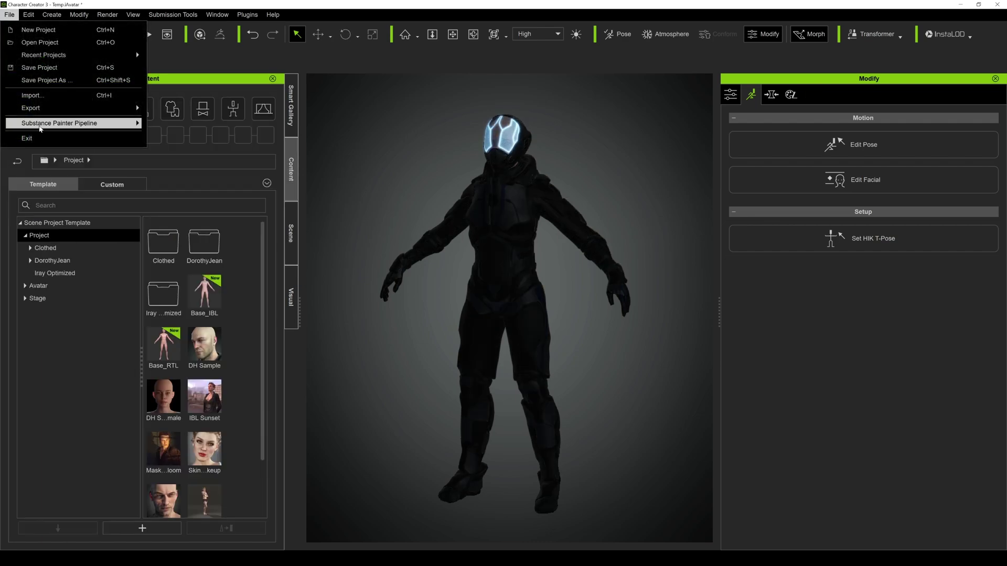
pyautogui.moveTo(40, 108)
pyautogui.moveTo(193, 147)
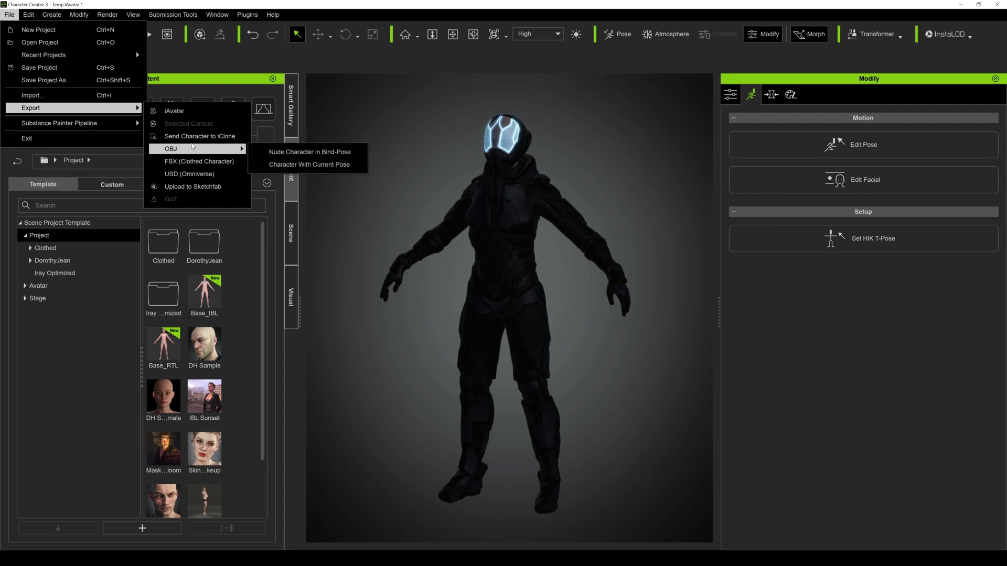
pyautogui.click(181, 174)
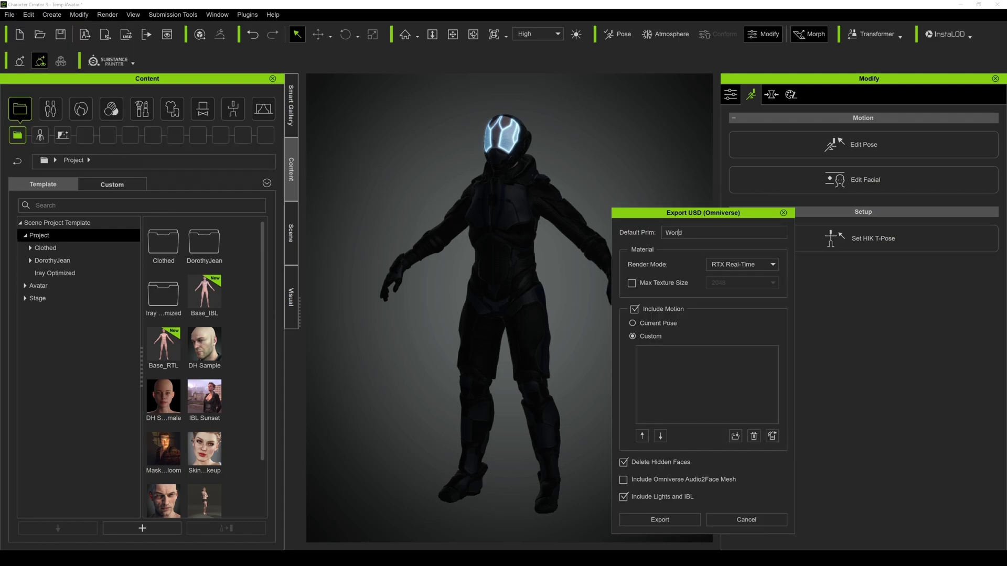
# Rename the default prim to tutorial, keep RTX Real-Time, and cap textures at 4096
pyautogui.doubleClick(674, 232)
pyautogui.write('tutoria')
pyautogui.click(752, 269)
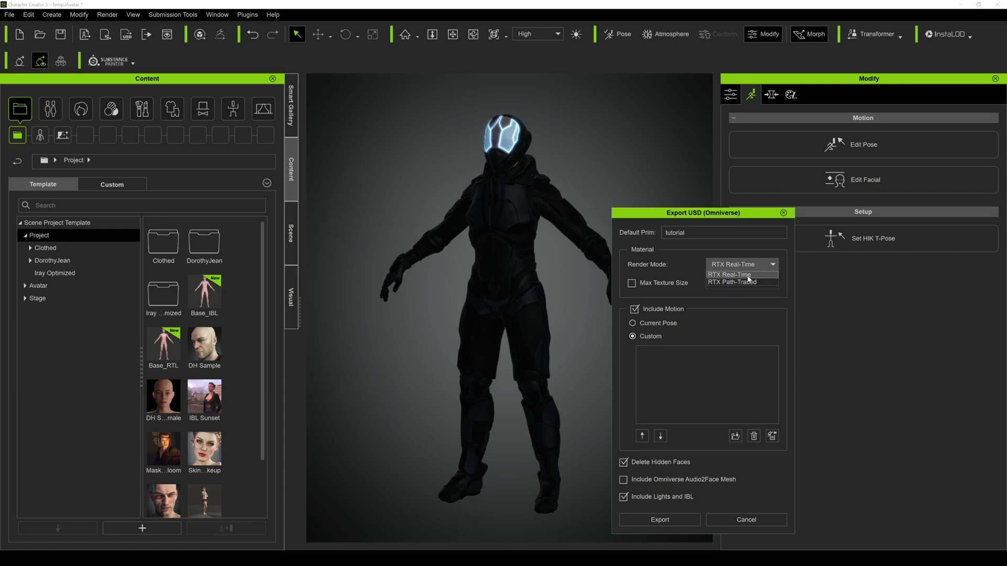
pyautogui.click(742, 276)
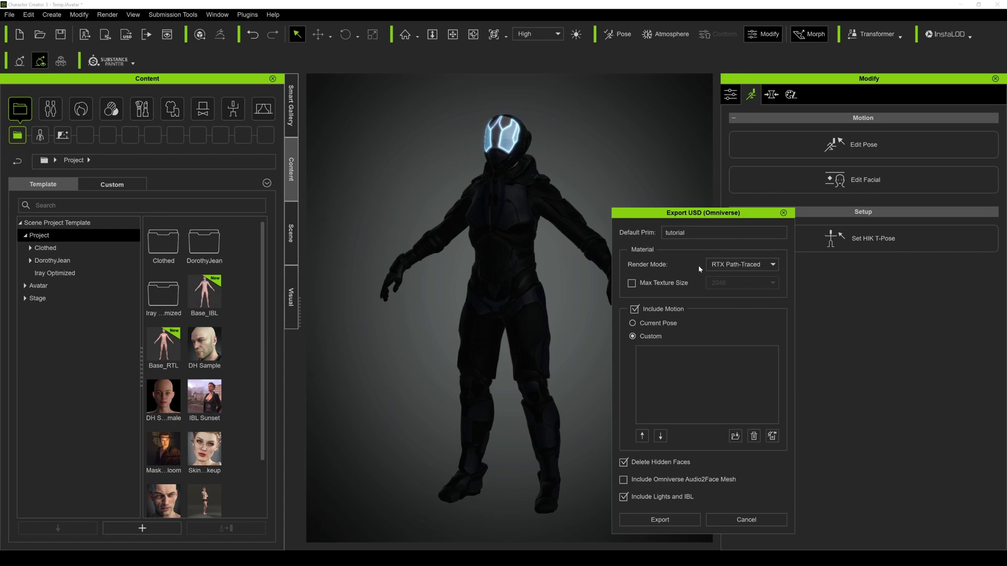
pyautogui.click(745, 264)
pyautogui.click(750, 269)
pyautogui.click(631, 283)
pyautogui.click(742, 282)
pyautogui.click(714, 315)
# Exclude lights and IBL, load the custom tutorial motion, and start the export
pyautogui.click(623, 497)
pyautogui.click(735, 438)
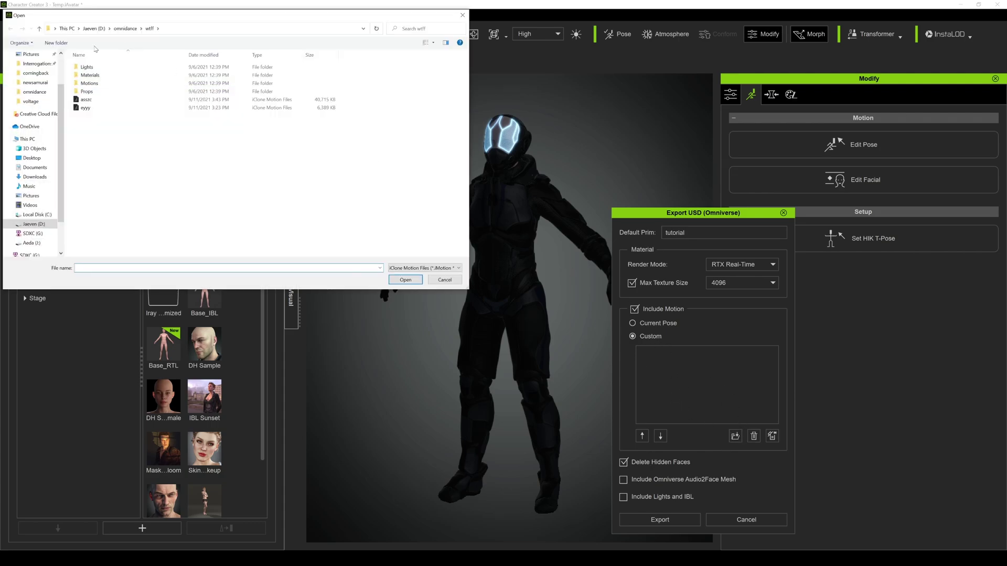
pyautogui.doubleClick(88, 107)
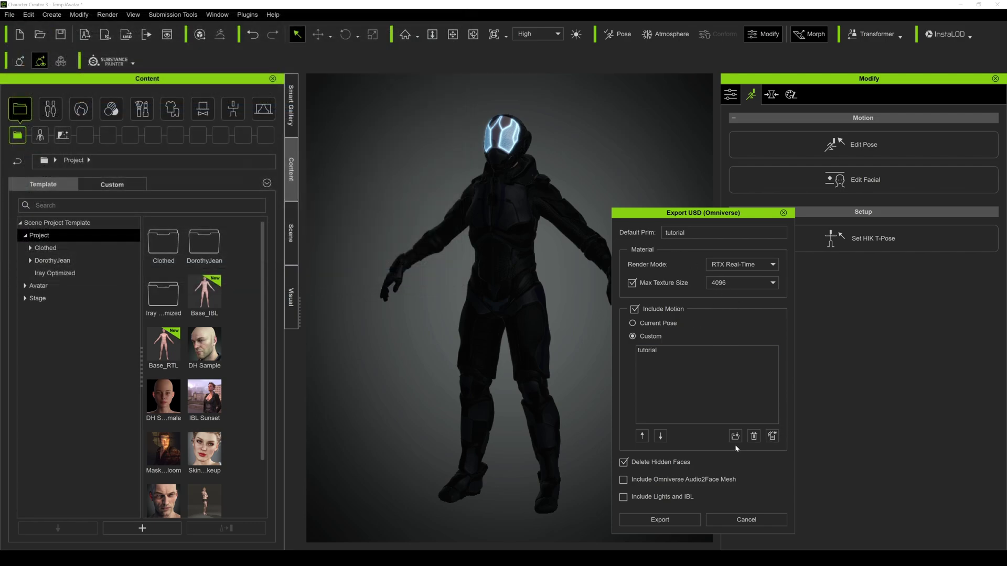
pyautogui.click(677, 519)
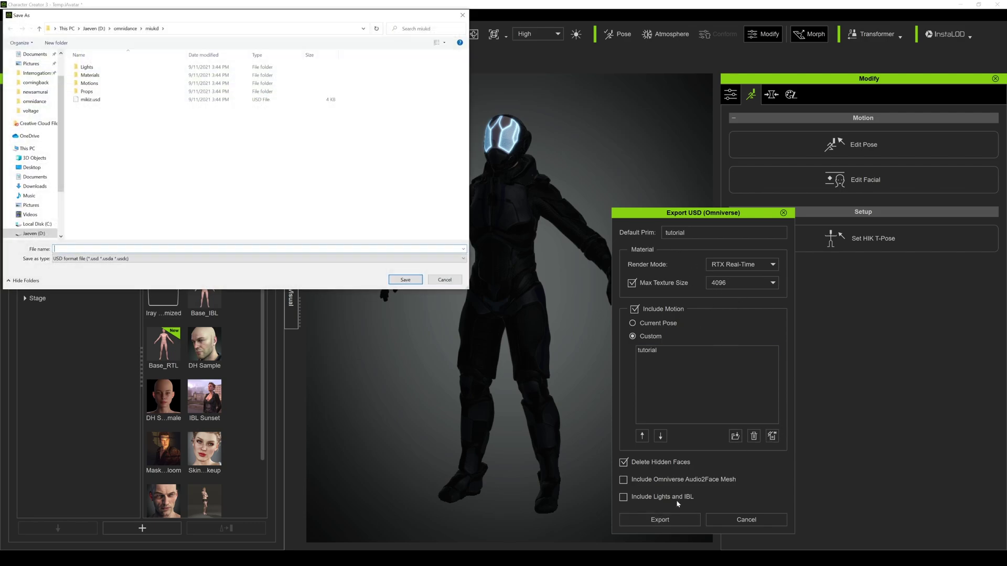
# Create a 'tutorial' folder inside omnidance and save the USD export into it
pyautogui.click(125, 29)
pyautogui.rightClick(106, 173)
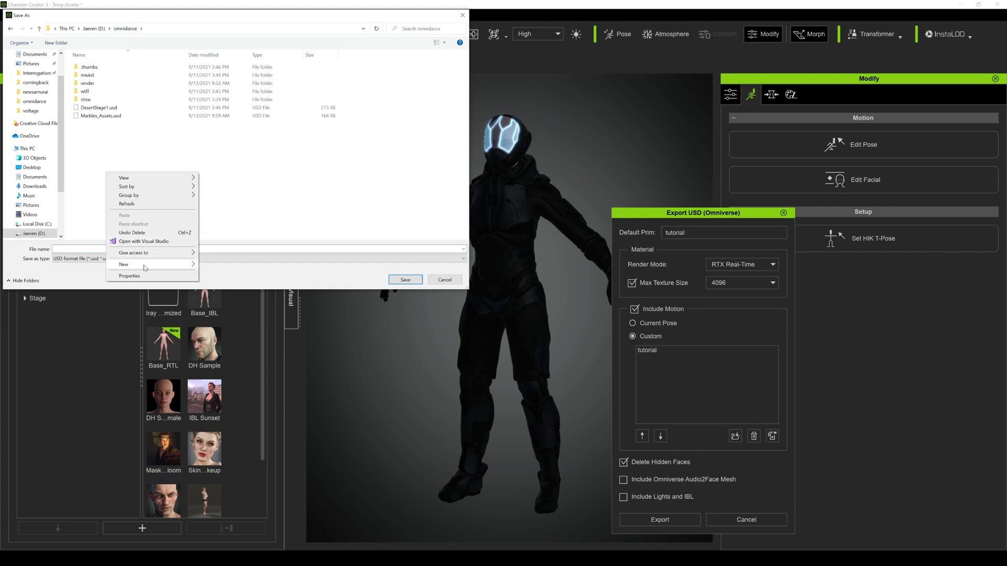
pyautogui.moveTo(178, 255)
pyautogui.click(217, 265)
pyautogui.write('tutor')
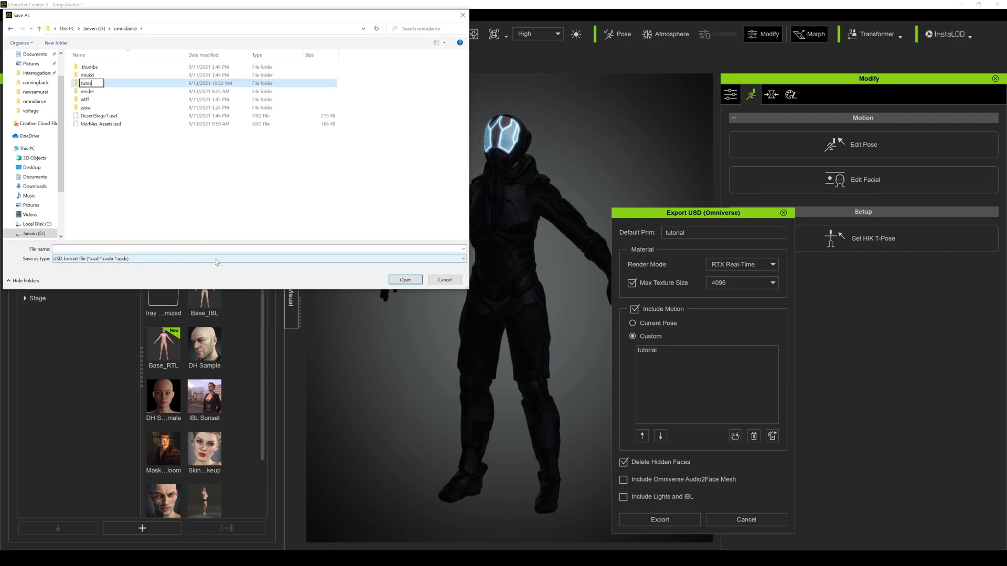
pyautogui.write('ial')
pyautogui.press('\\')
pyautogui.press('Return')
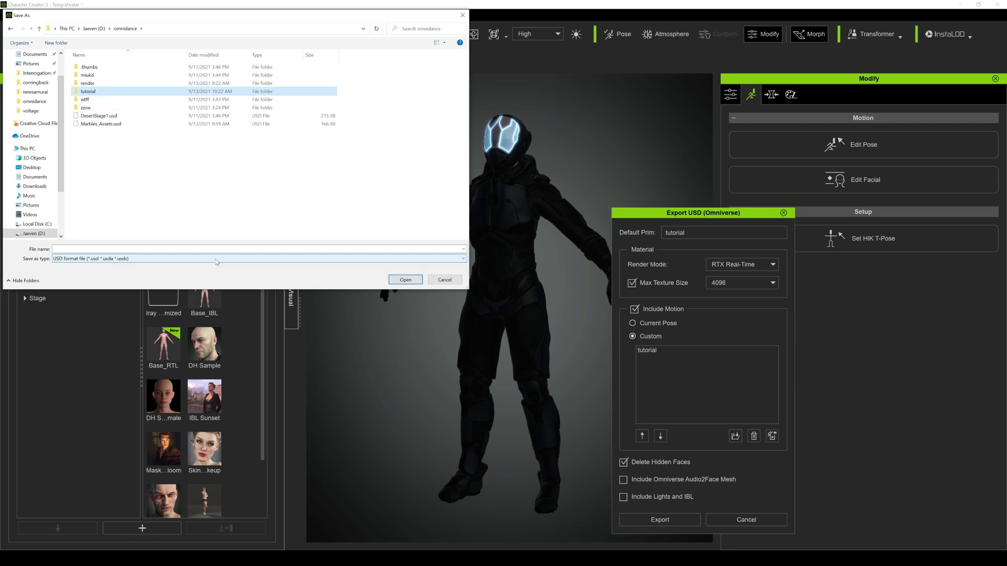
pyautogui.press('Return')
pyautogui.click(216, 250)
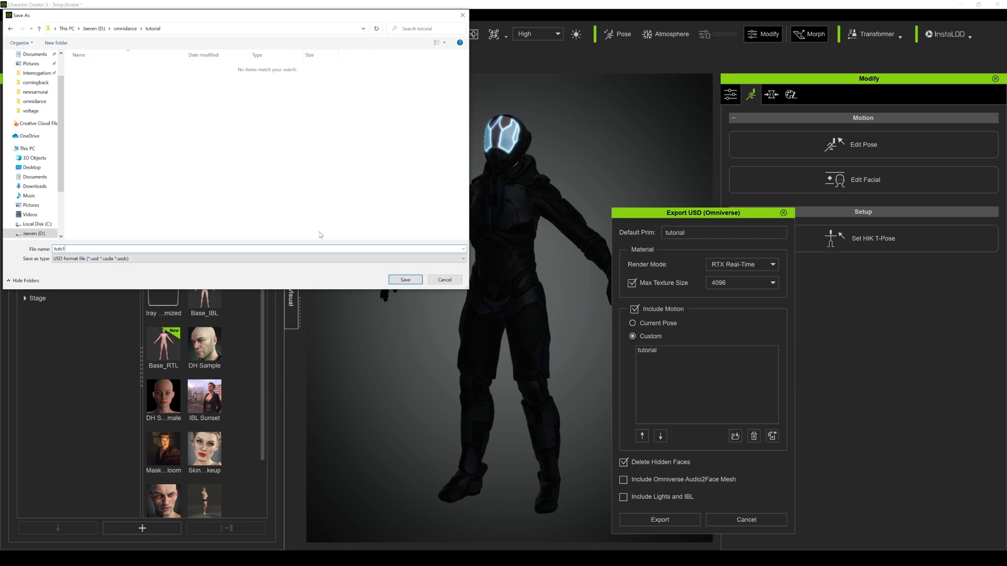
pyautogui.click(411, 282)
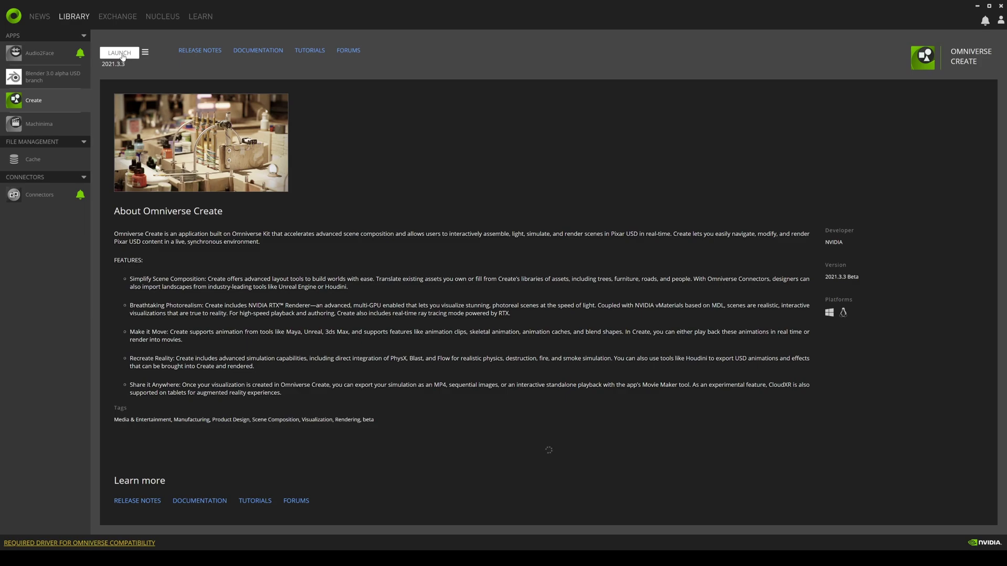
# Launch Omniverse Create full-screen and browse into the localhost NVIDIA folders
pyautogui.click(120, 53)
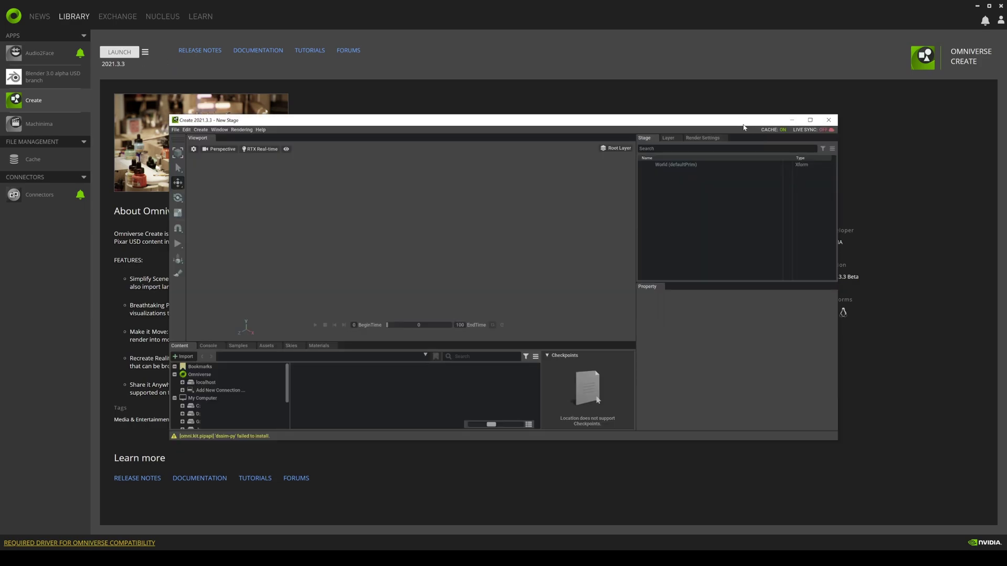
pyautogui.click(810, 120)
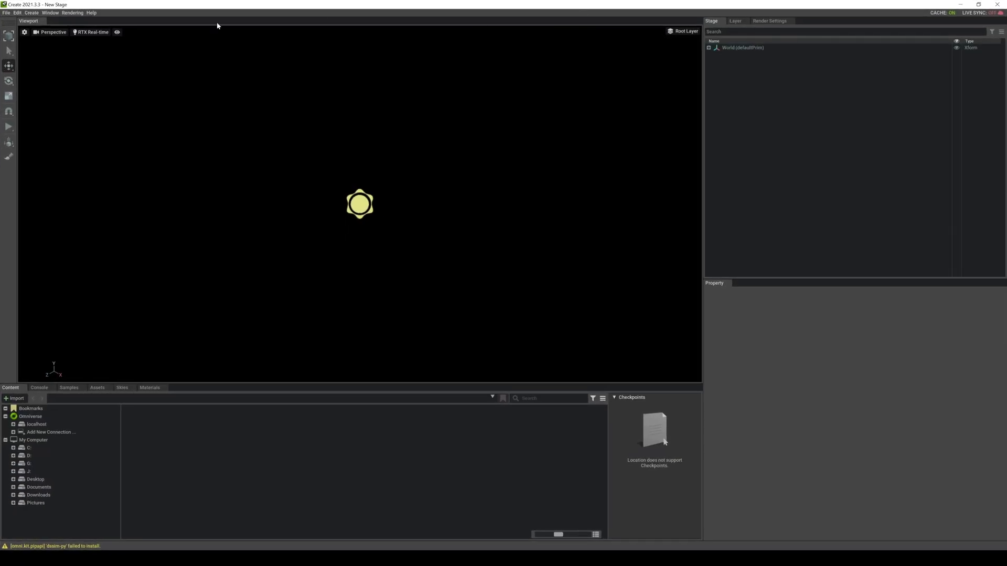
pyautogui.click(30, 416)
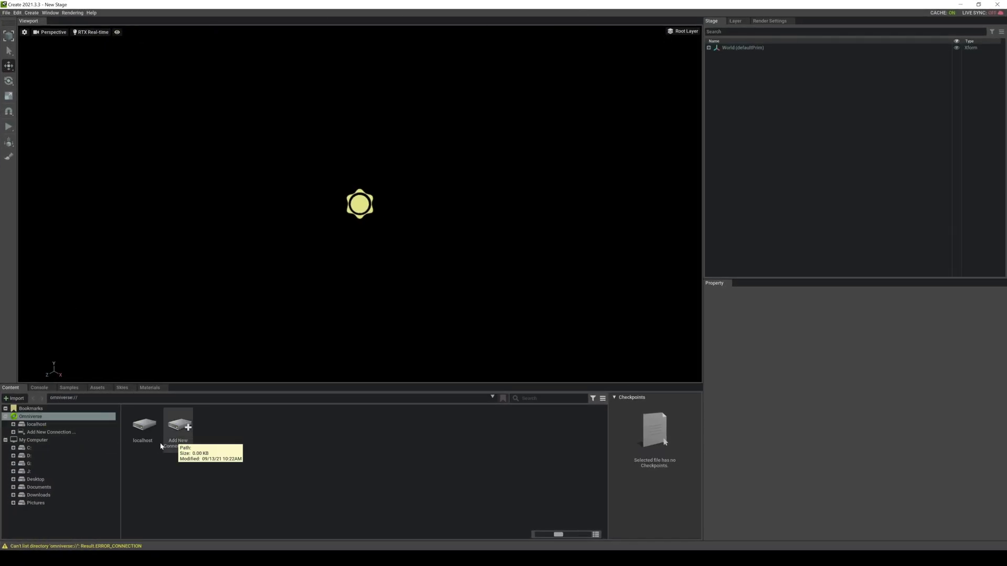
pyautogui.doubleClick(145, 425)
pyautogui.doubleClick(177, 427)
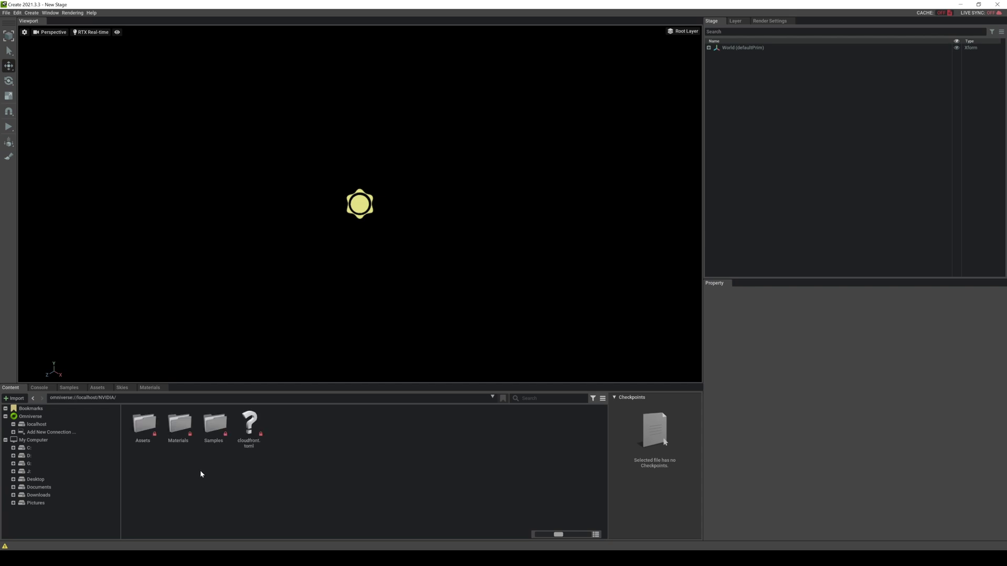
pyautogui.doubleClick(143, 424)
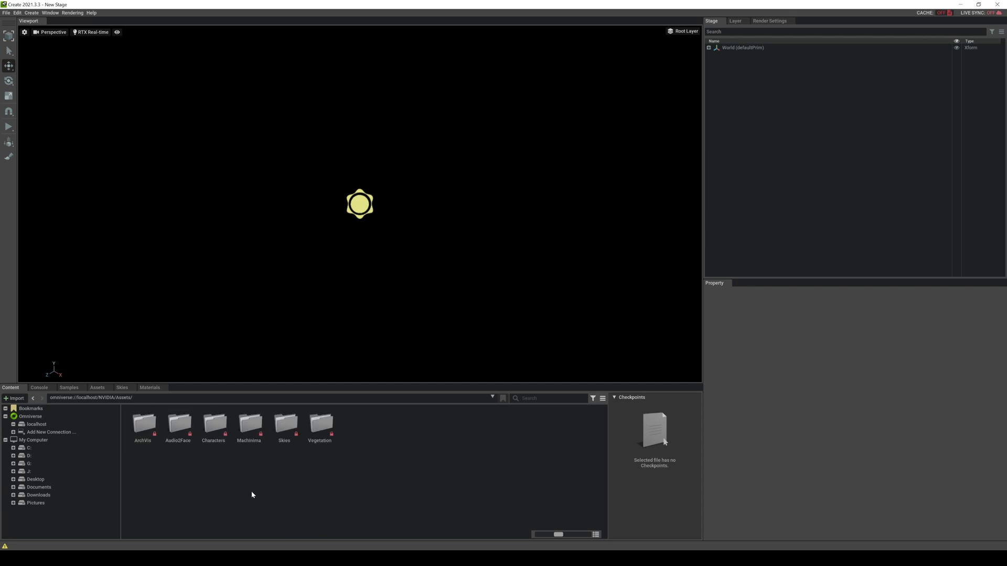
# Navigate to NVIDIA/Samples/Marbles and open Marbles_Assets.usd
pyautogui.click(38, 425)
pyautogui.doubleClick(173, 434)
pyautogui.doubleClick(216, 430)
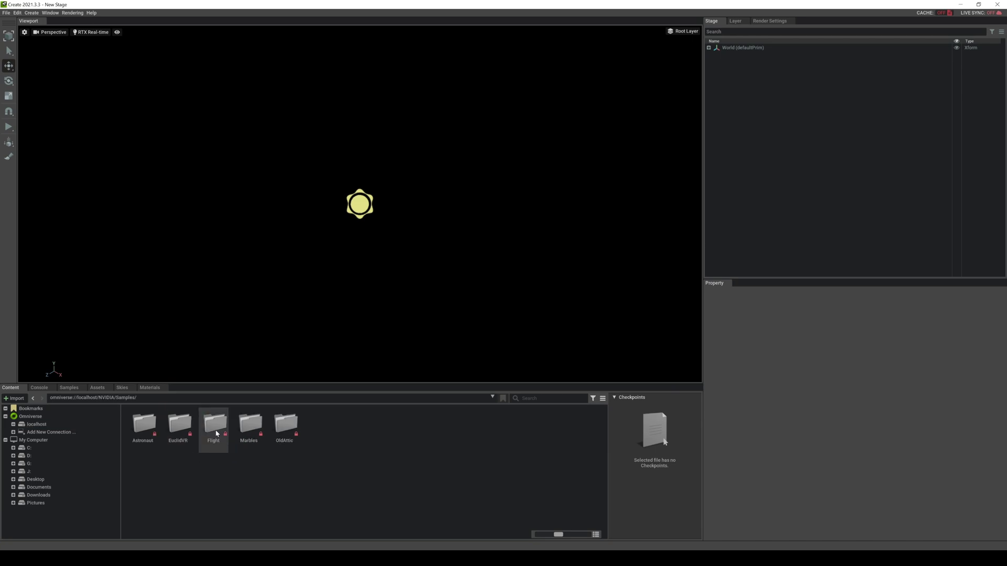
pyautogui.doubleClick(247, 427)
pyautogui.doubleClick(213, 428)
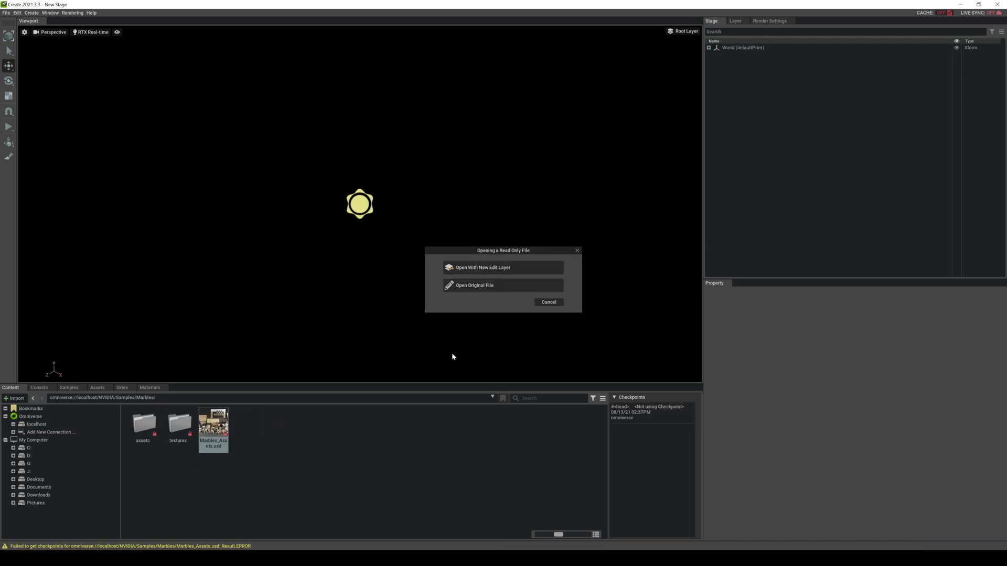
# Open the original Marbles_Assets.usd read-only and pull the camera back to see the workbench
pyautogui.click(454, 286)
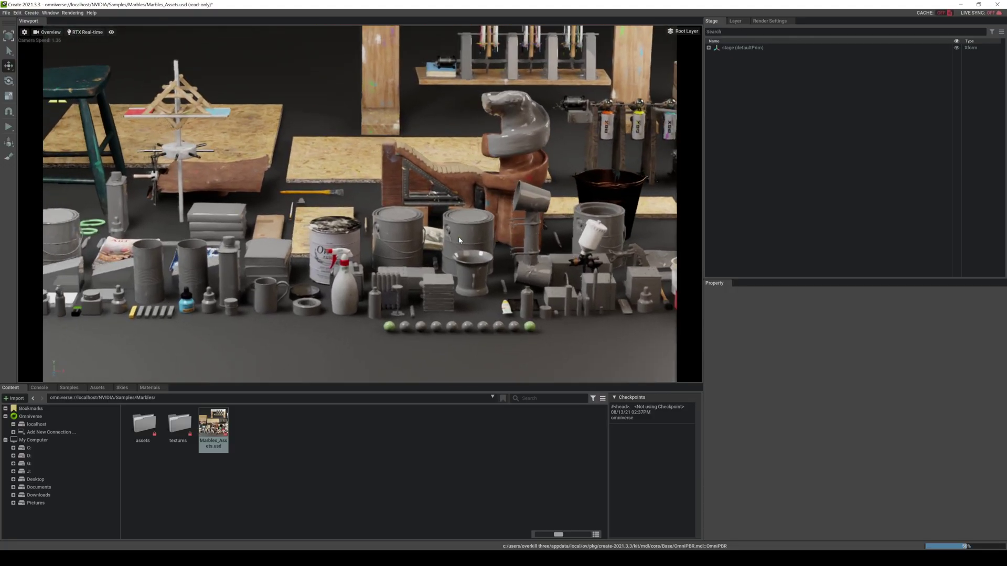
pyautogui.moveTo(459, 238)
pyautogui.mouseDown(button='right')
pyautogui.moveTo(522, 226)
pyautogui.moveTo(493, 197)
pyautogui.moveTo(587, 209)
pyautogui.moveTo(607, 201)
pyautogui.moveTo(600, 183)
pyautogui.moveTo(473, 185)
pyautogui.mouseUp(button='right')
pyautogui.scroll(10, 521, 226)
pyautogui.press('s')
pyautogui.scroll(-2, 473, 184)
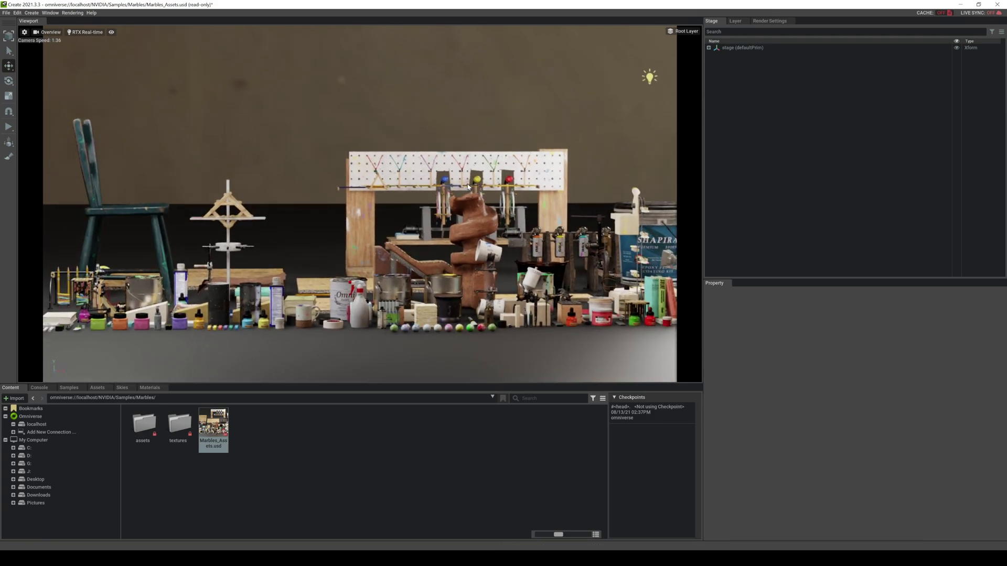
# Drag tuts12.usd from D:/omnidance/tutorial into the Marbles viewport
pyautogui.click(29, 456)
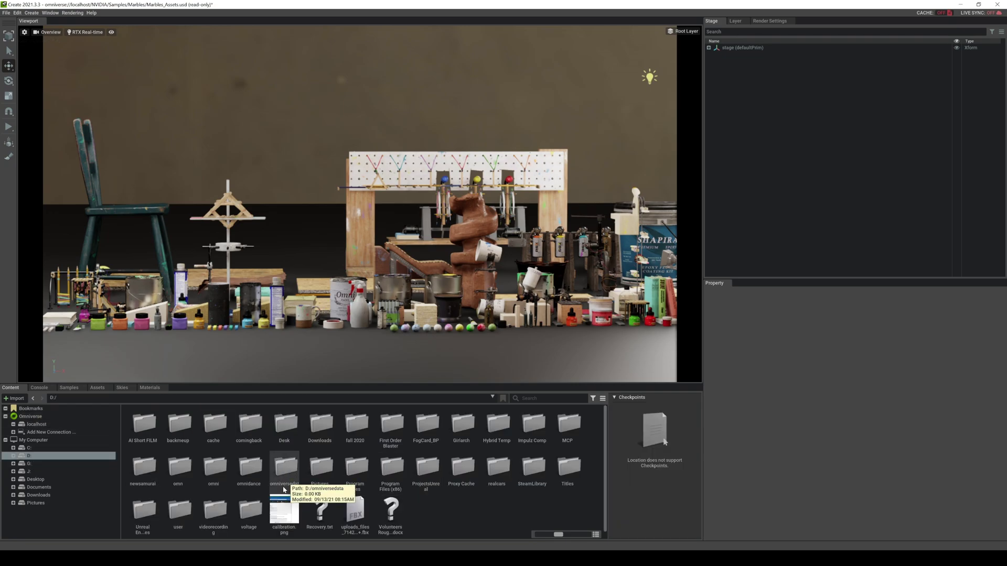
pyautogui.doubleClick(250, 475)
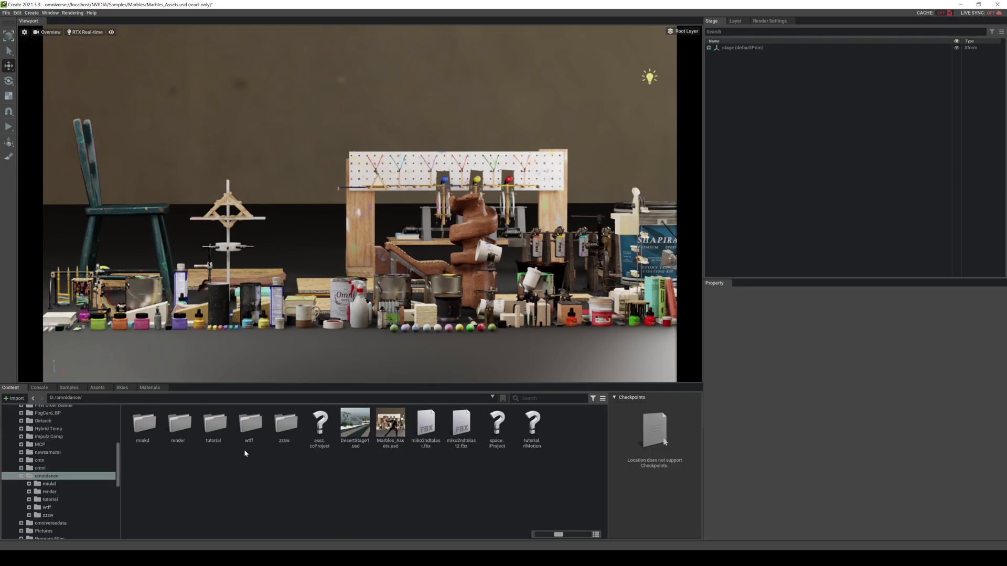
pyautogui.doubleClick(214, 423)
pyautogui.moveTo(261, 420); pyautogui.dragTo(413, 367)
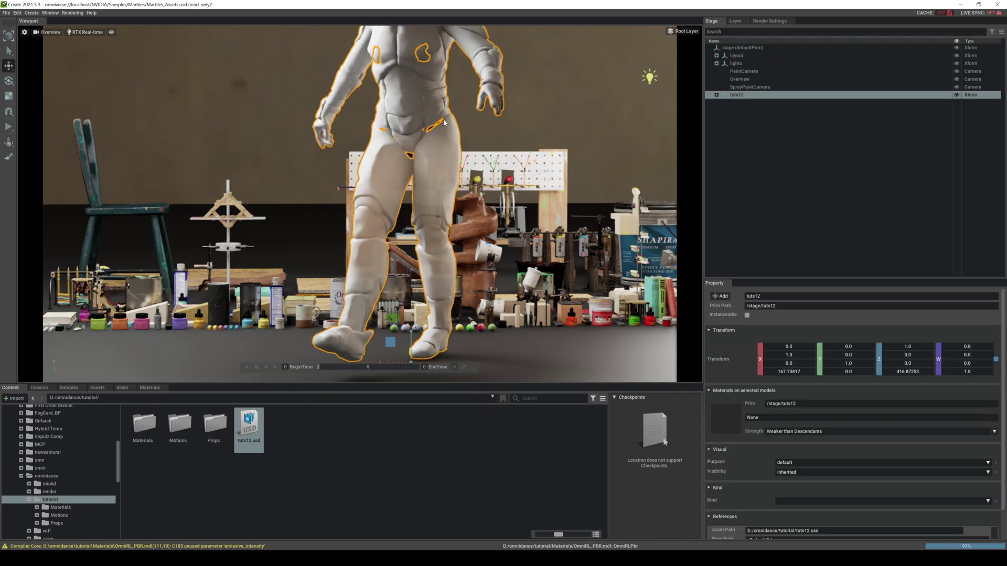
pyautogui.scroll(-5, 513, 263)
pyautogui.scroll(-3, 515, 264)
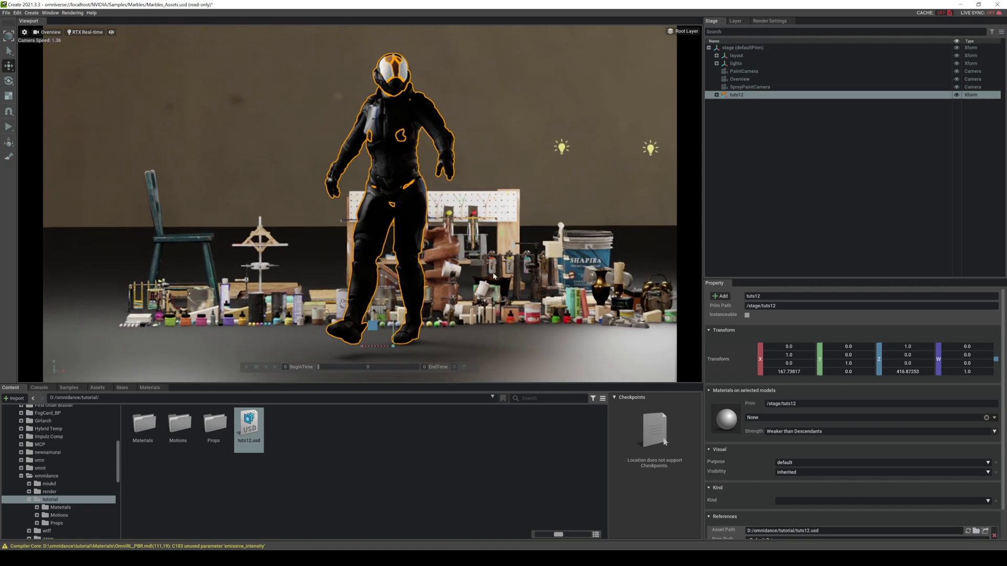
# Scale the character down to 0.25 with the scale gizmo
pyautogui.press('e')
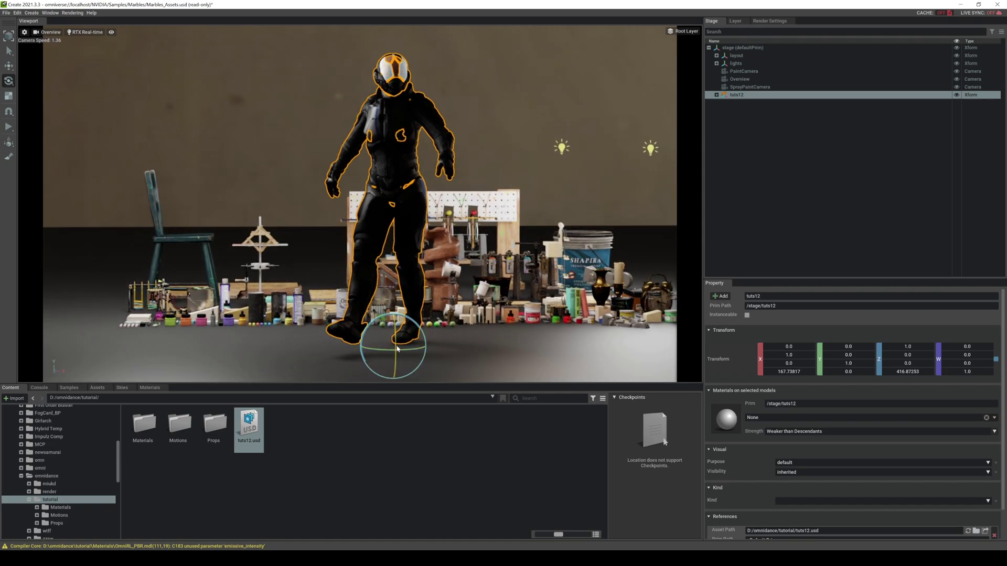
pyautogui.press('r')
pyautogui.moveTo(394, 350); pyautogui.dragTo(375, 350)
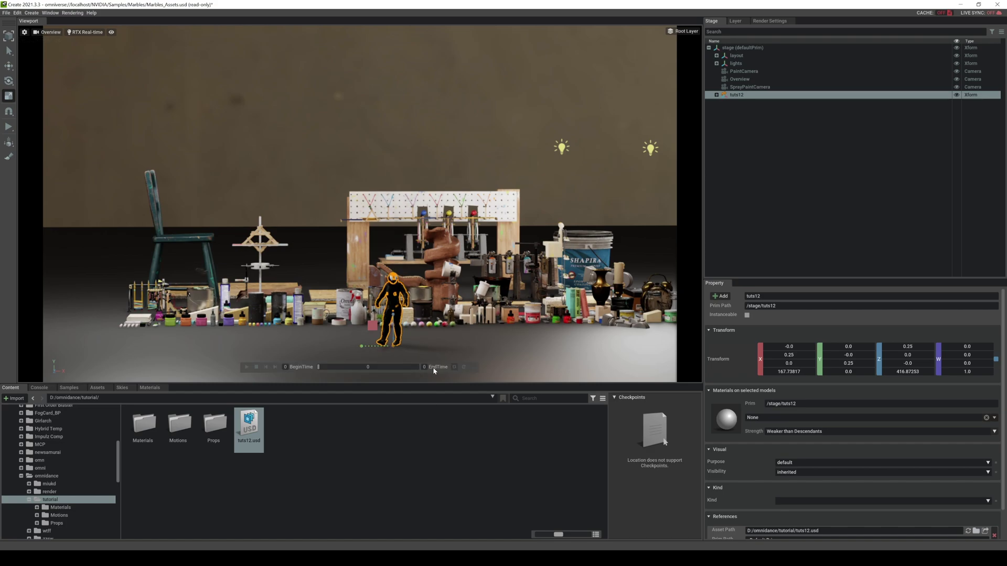
# Set the Session Layer's Time Codes Per Second to 60 in Layer Metadata
pyautogui.click(736, 22)
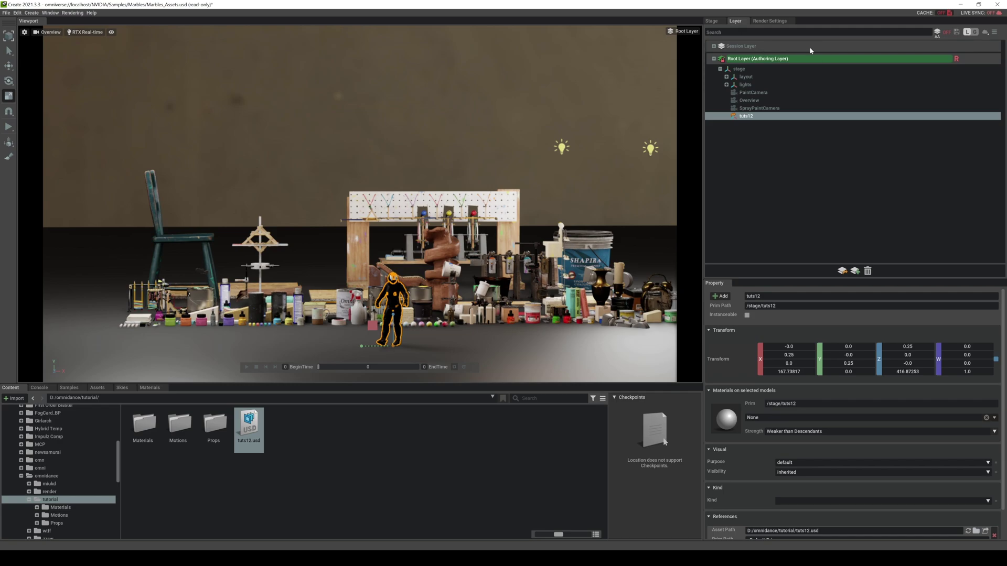
pyautogui.click(995, 34)
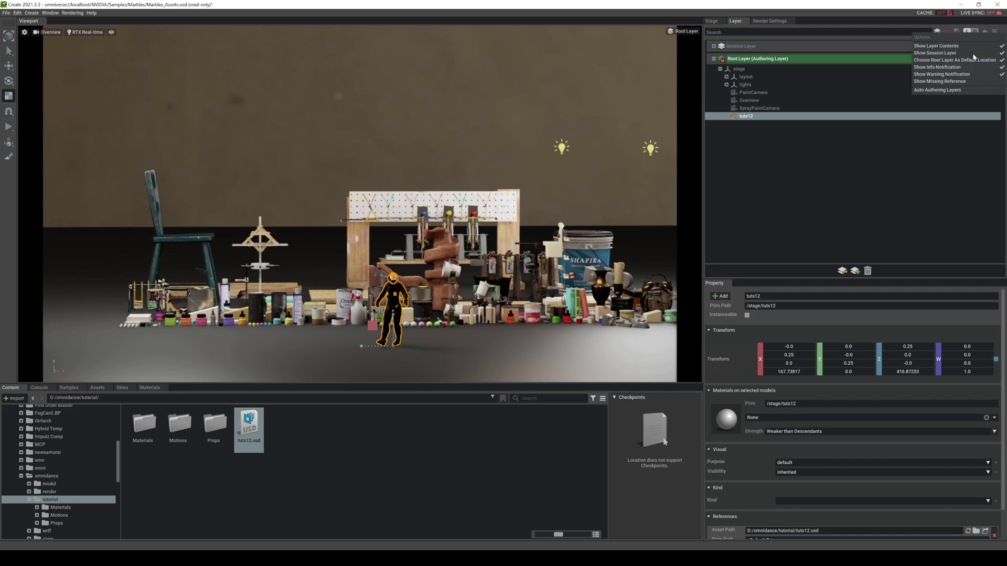
pyautogui.click(750, 58)
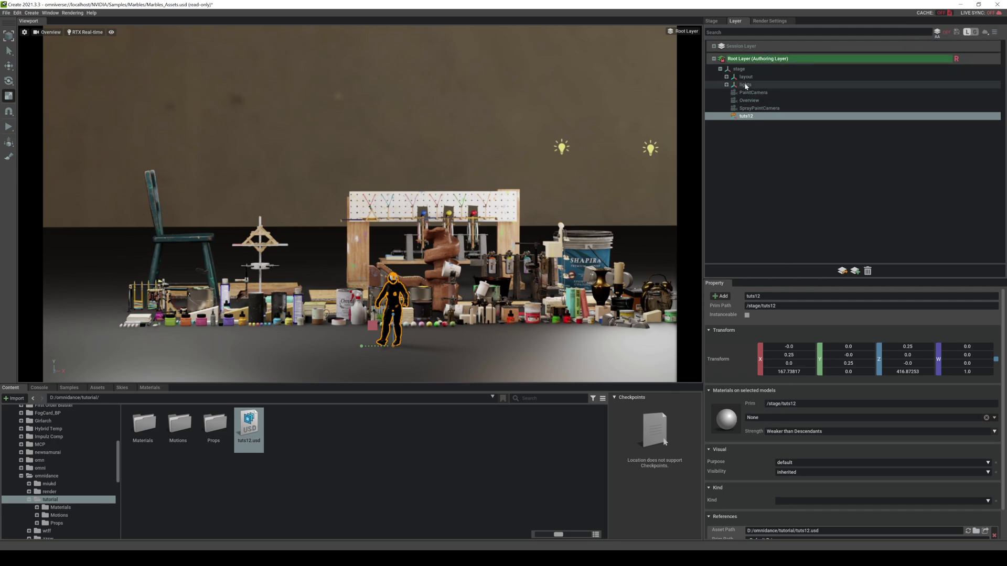
pyautogui.click(713, 46)
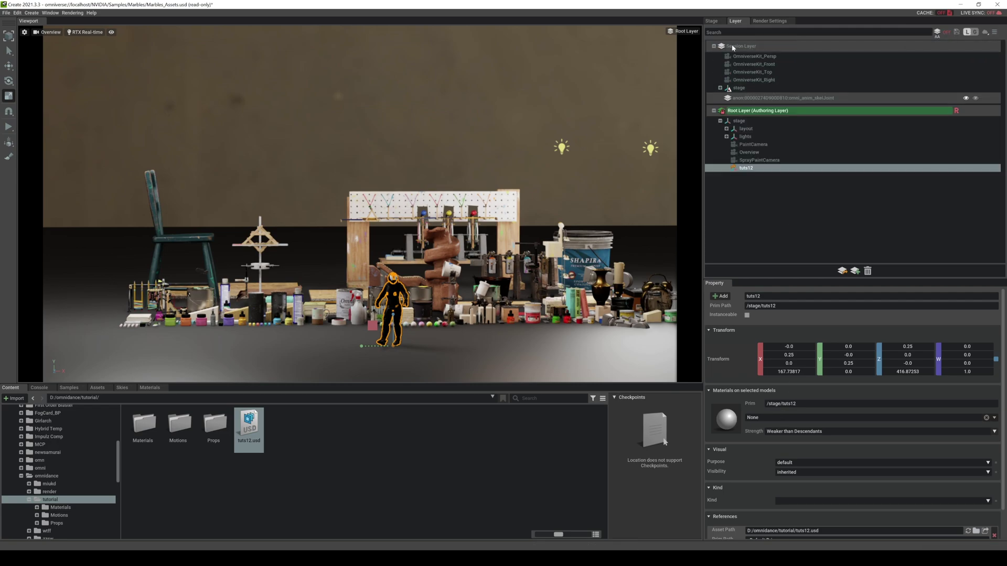
pyautogui.click(741, 46)
pyautogui.doubleClick(778, 365)
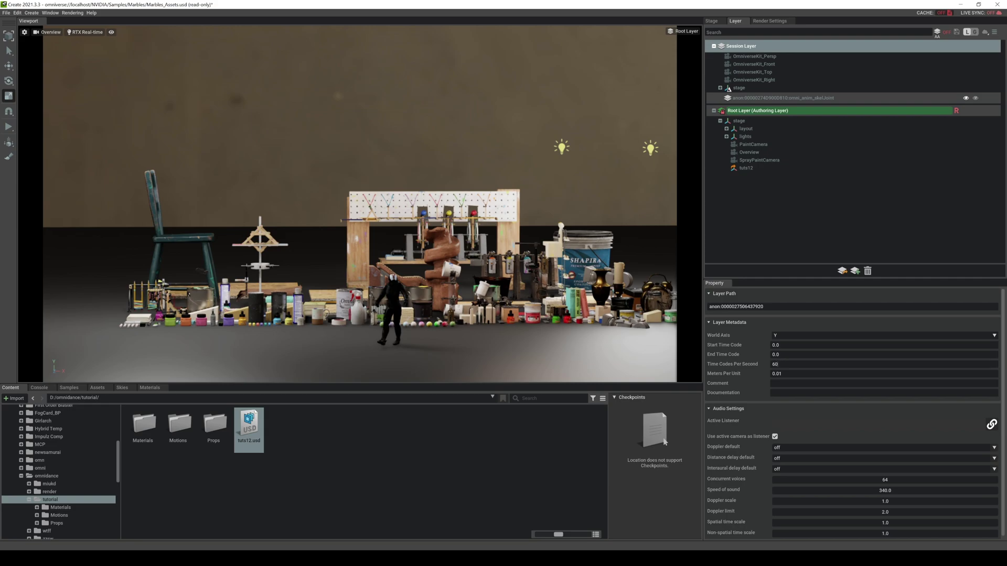
pyautogui.press('Return')
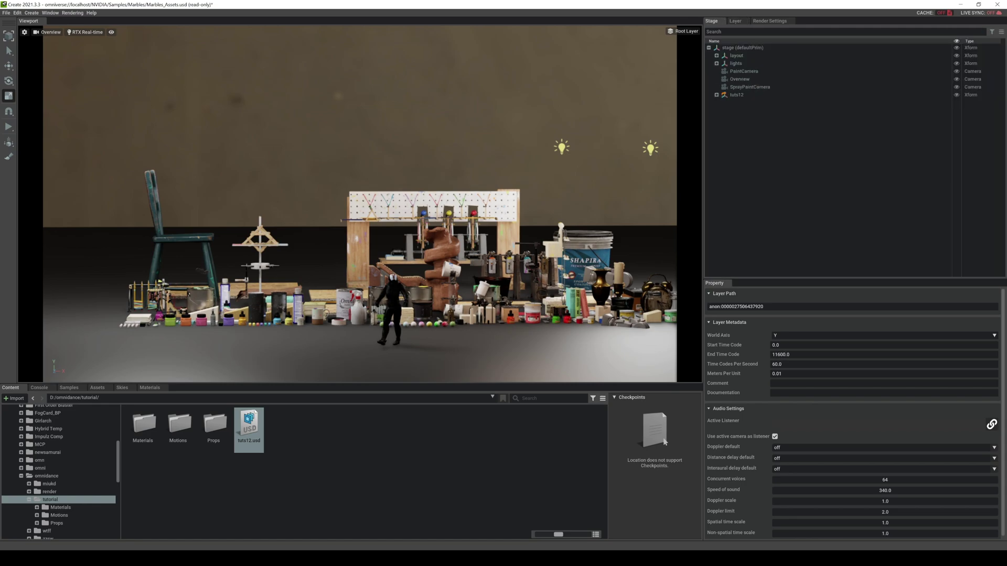
# Play the character's animation and scrub forward to frame 1469
pyautogui.click(248, 368)
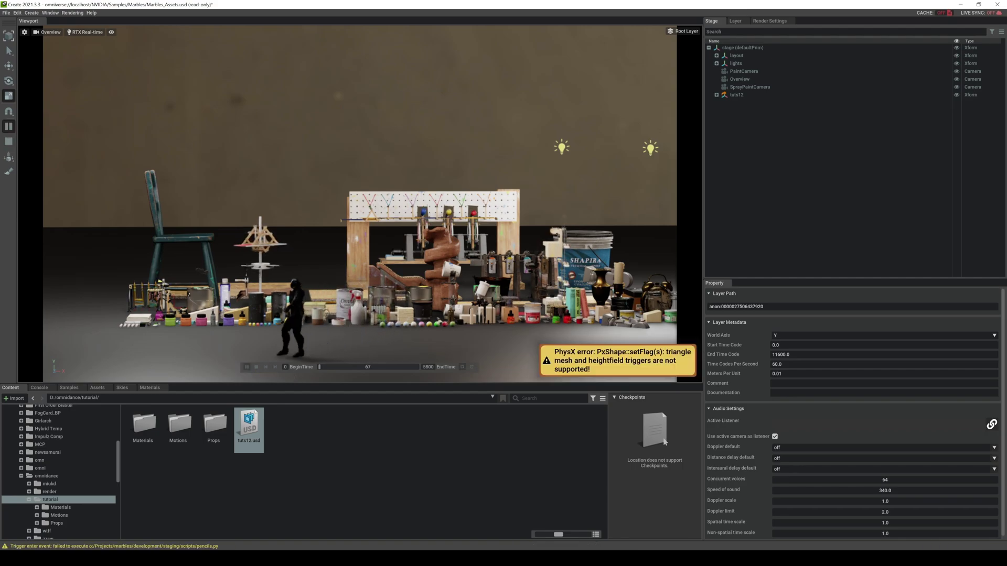
pyautogui.click(338, 369)
pyautogui.moveTo(338, 369); pyautogui.dragTo(344, 371)
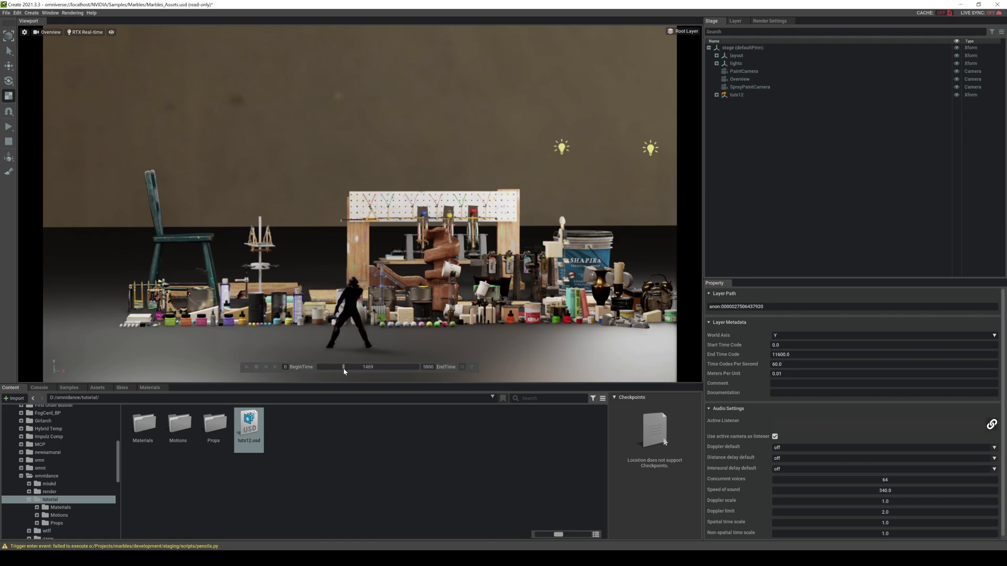
pyautogui.click(246, 367)
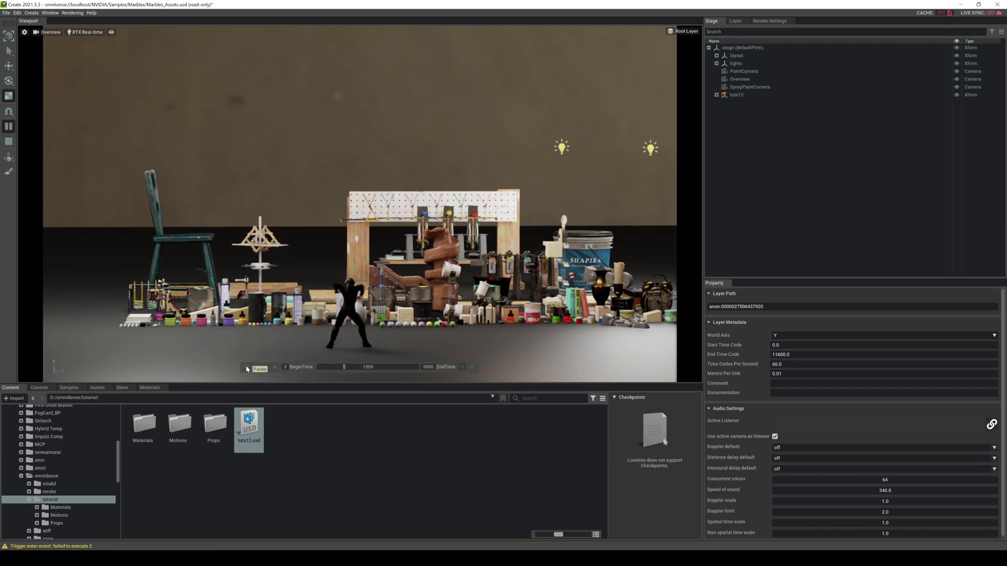
# Rotate CC3_Base_Plus around the pivot so she stands before the marble machine
pyautogui.click(364, 319)
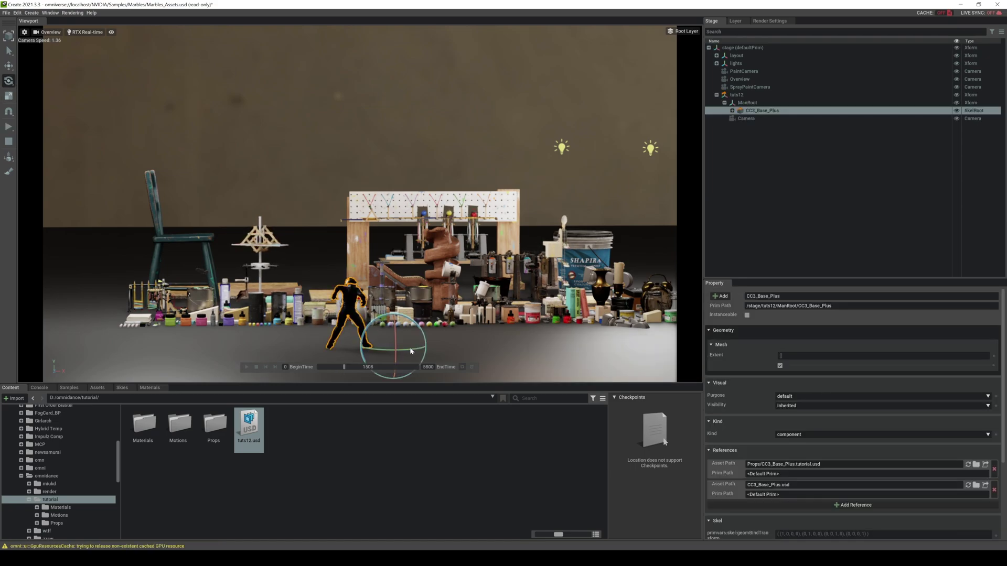
pyautogui.click(402, 350)
pyautogui.click(345, 303)
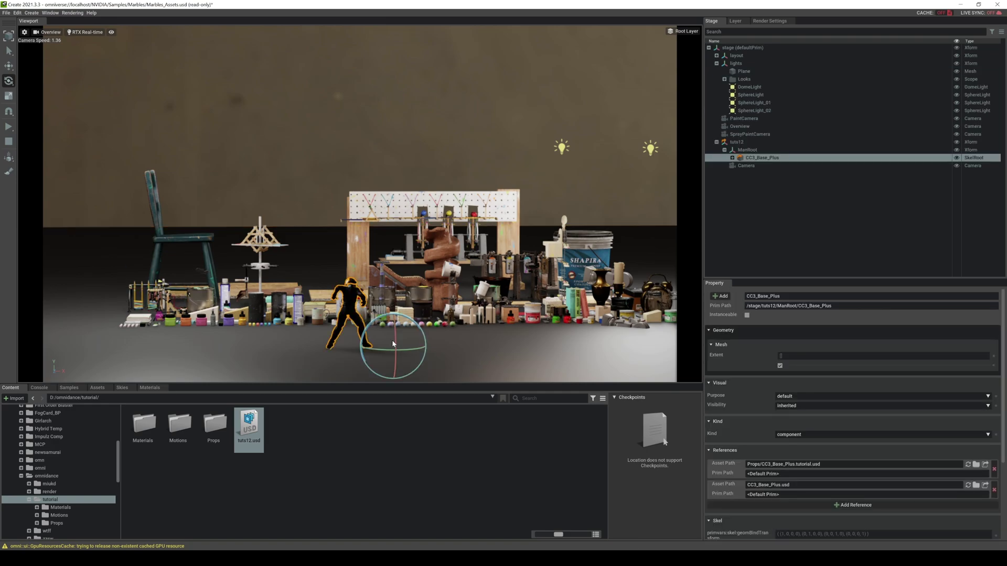
pyautogui.moveTo(413, 349); pyautogui.dragTo(350, 341)
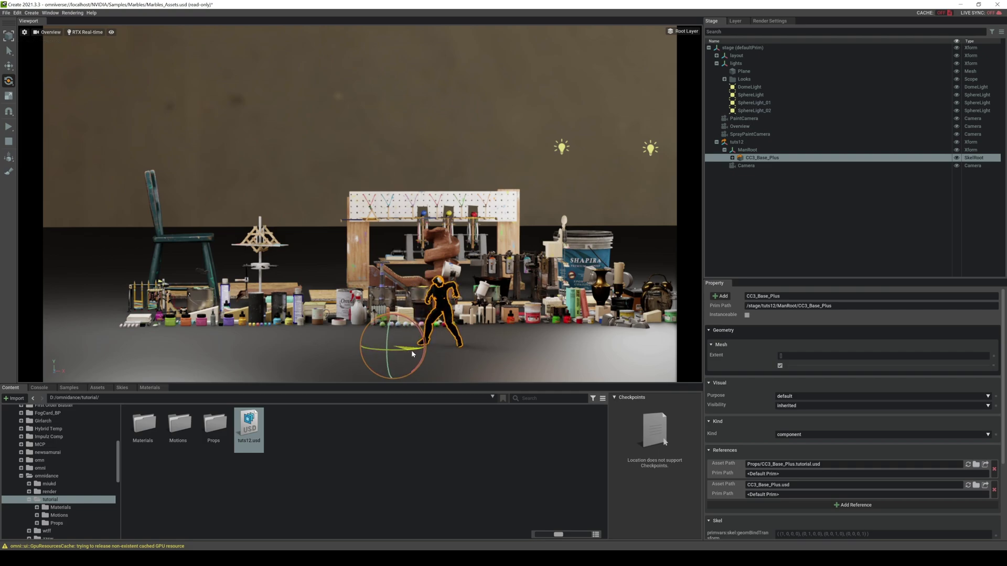
# Pause, bring the camera closer, scrub back to frame 2066, and replay
pyautogui.moveTo(277, 372)
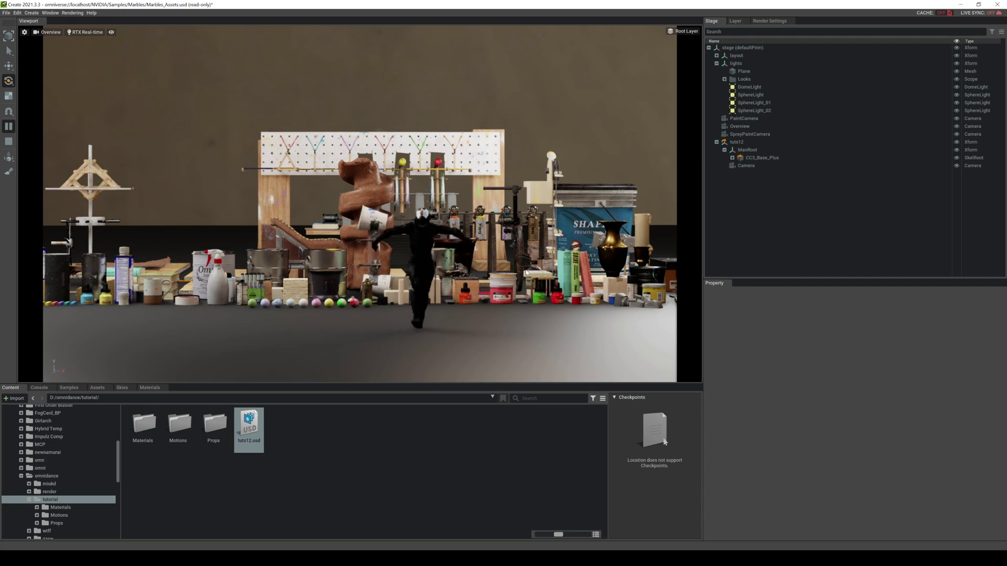
pyautogui.moveTo(395, 342)
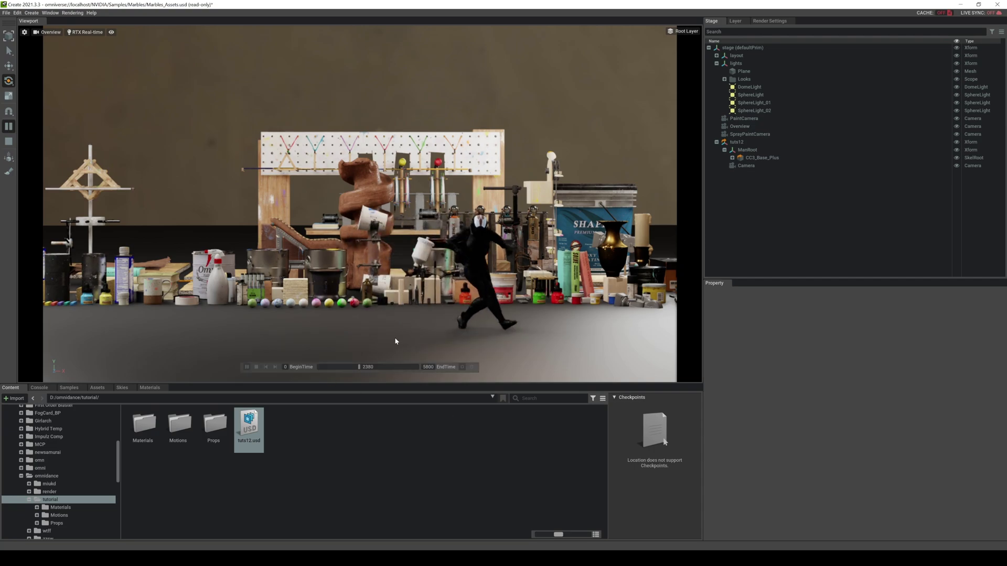
pyautogui.click(251, 370)
pyautogui.moveTo(488, 262); pyautogui.dragTo(499, 271, button='right')
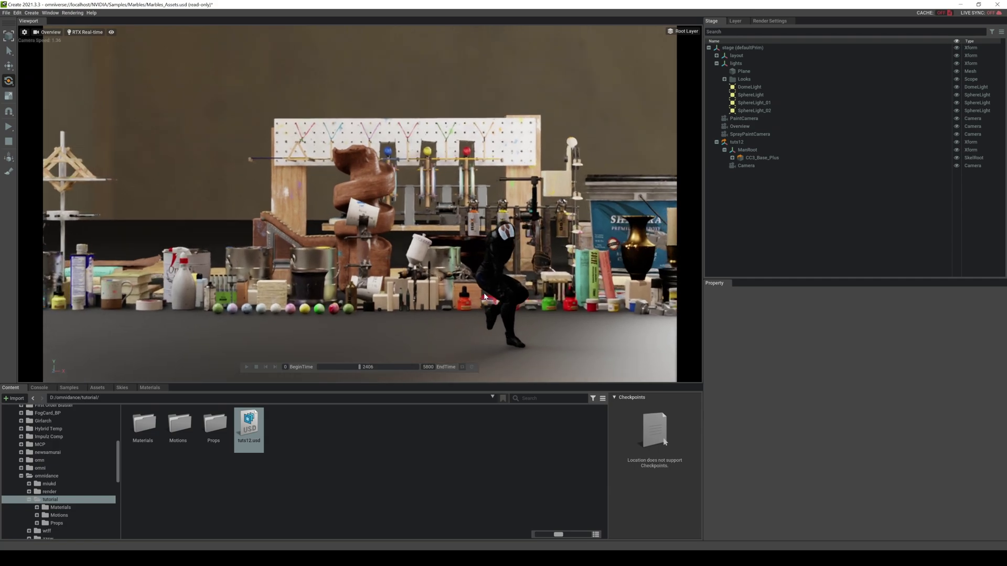
pyautogui.scroll(-1, 499, 271)
pyautogui.moveTo(338, 365); pyautogui.dragTo(354, 367)
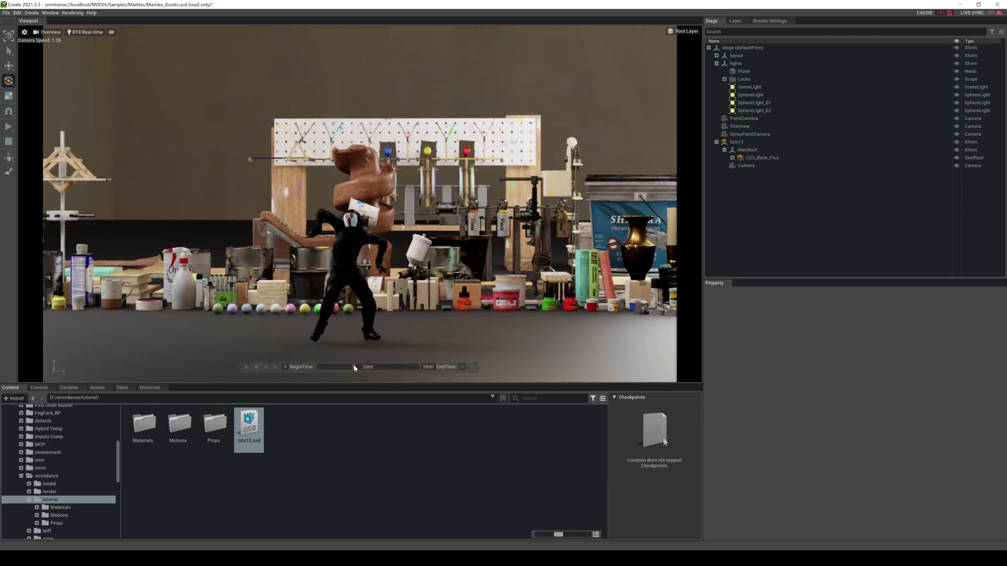
pyautogui.click(246, 369)
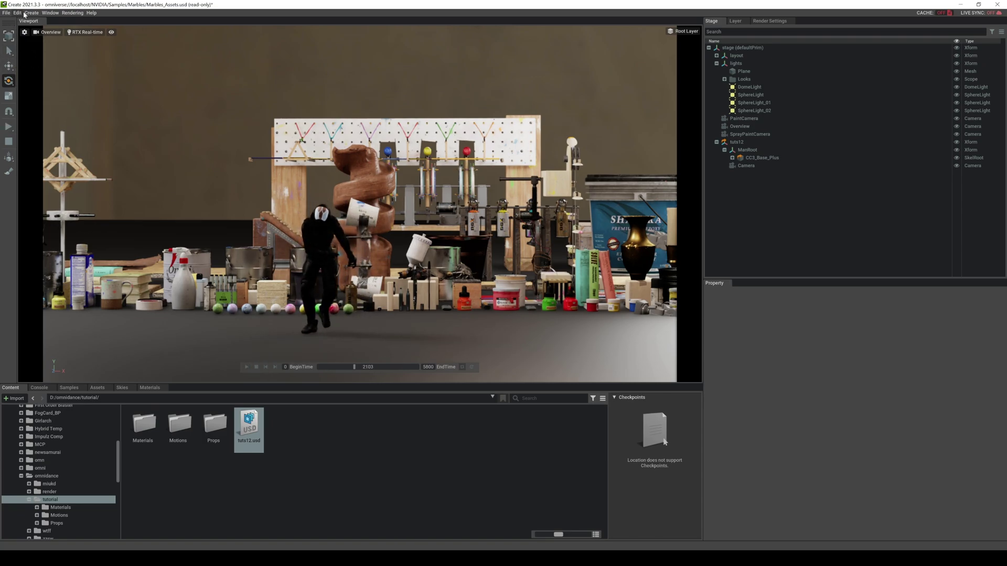
# Add a Rect Light to the scene via Create > Light
pyautogui.click(26, 13)
pyautogui.moveTo(47, 39)
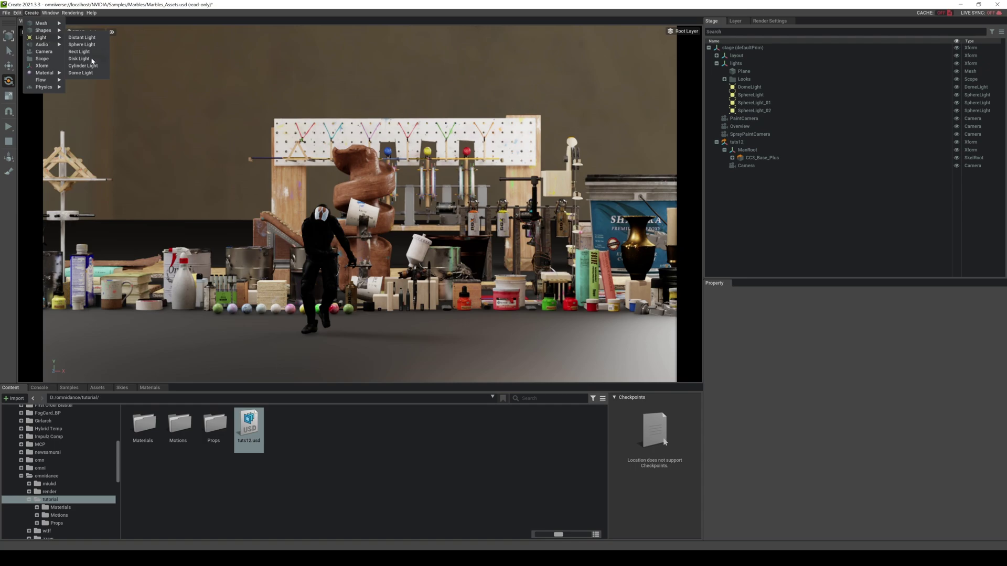
pyautogui.click(87, 53)
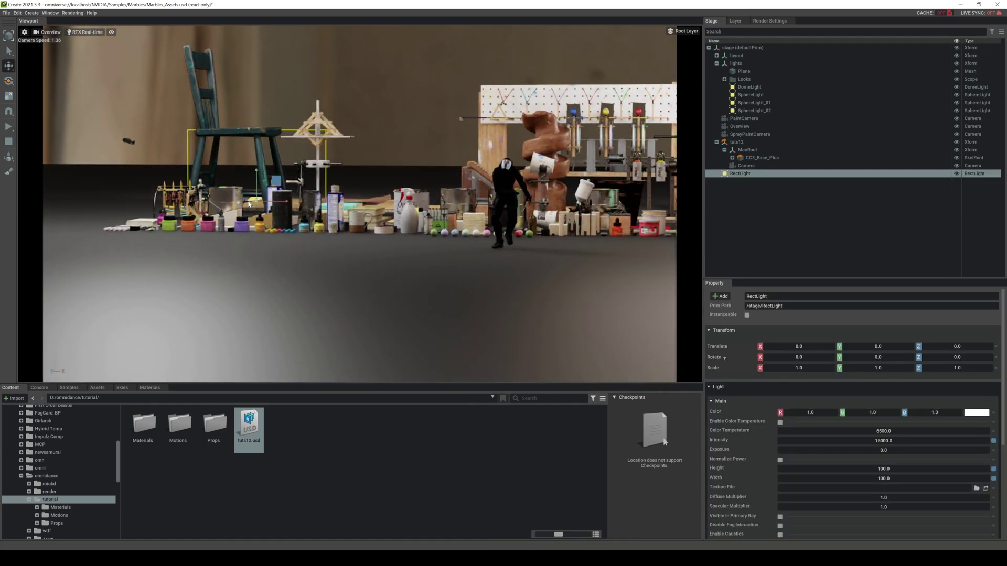
# Move the rect light toward the camera and turn it about -95° on Y toward the character
pyautogui.moveTo(249, 205); pyautogui.dragTo(346, 255)
pyautogui.hotkey('ctrl', 'z')
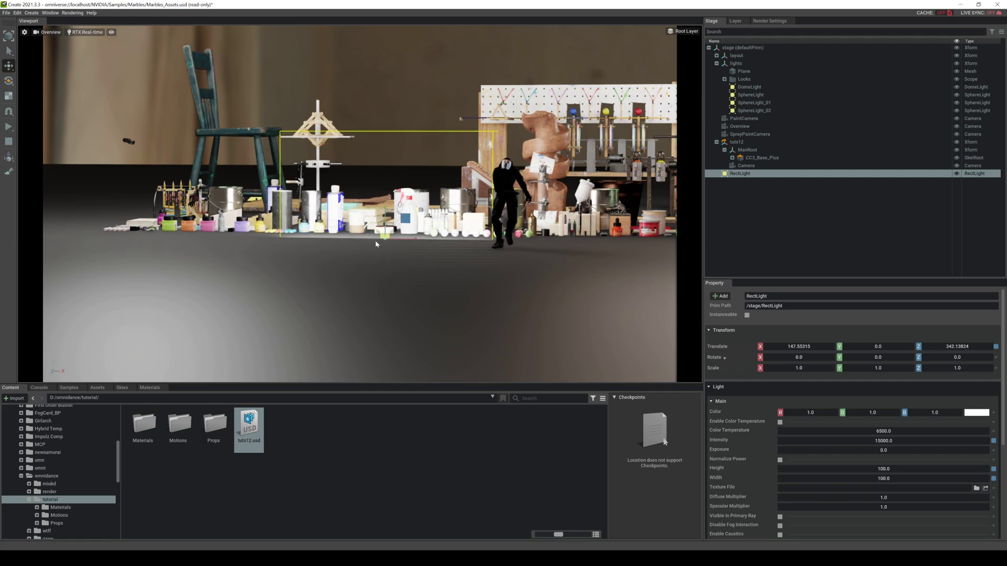
pyautogui.moveTo(409, 241); pyautogui.dragTo(370, 251, button='right')
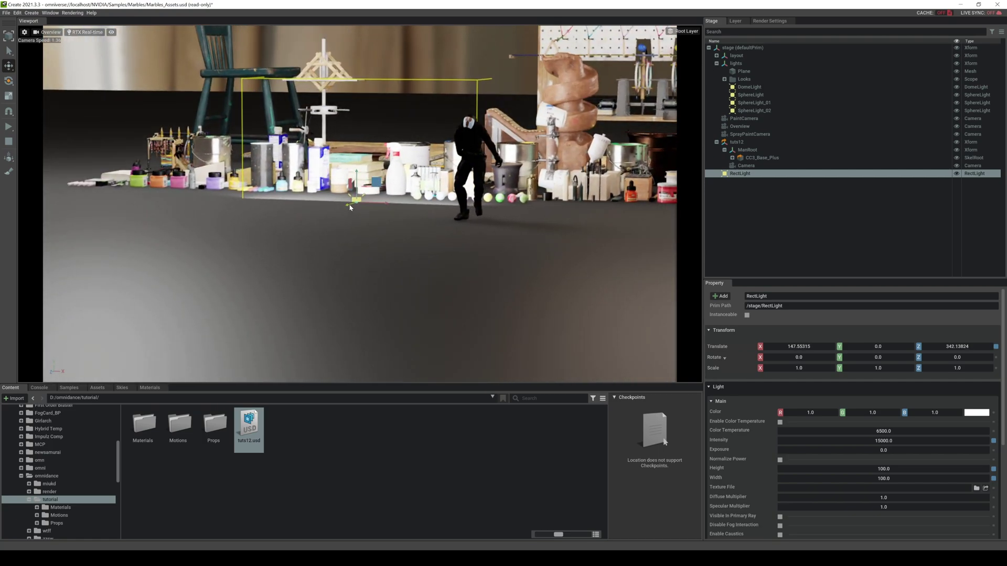
pyautogui.moveTo(350, 208); pyautogui.dragTo(389, 145)
pyautogui.press('e')
pyautogui.press('w')
pyautogui.moveTo(517, 207); pyautogui.dragTo(599, 179, button='right')
pyautogui.scroll(5, 553, 181)
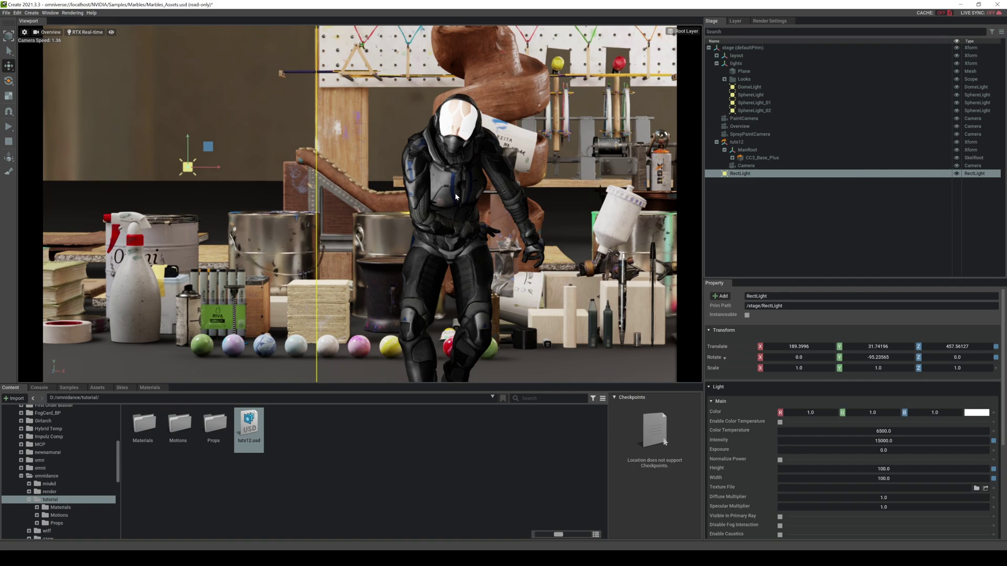
pyautogui.scroll(-10, 603, 195)
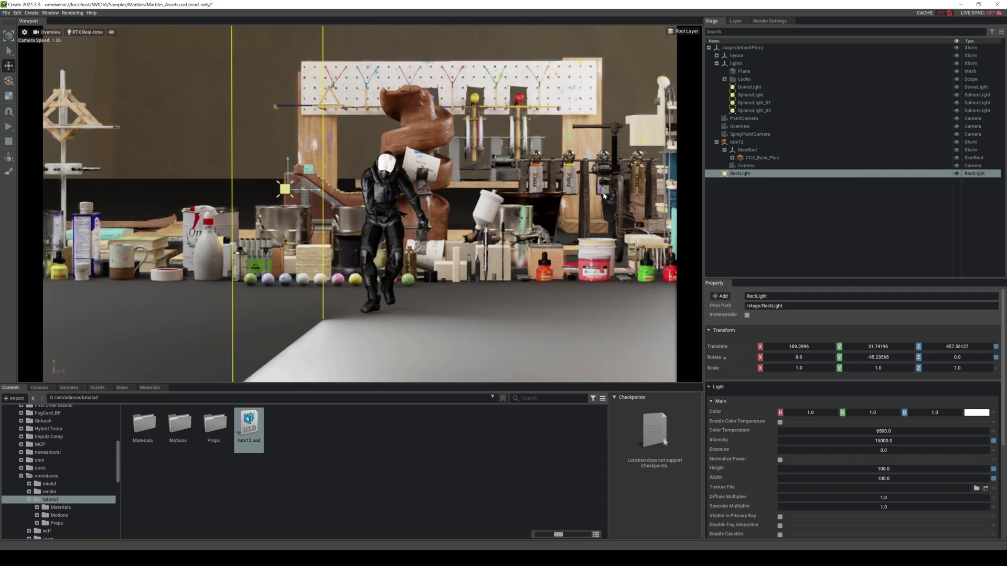
pyautogui.scroll(-5, 603, 195)
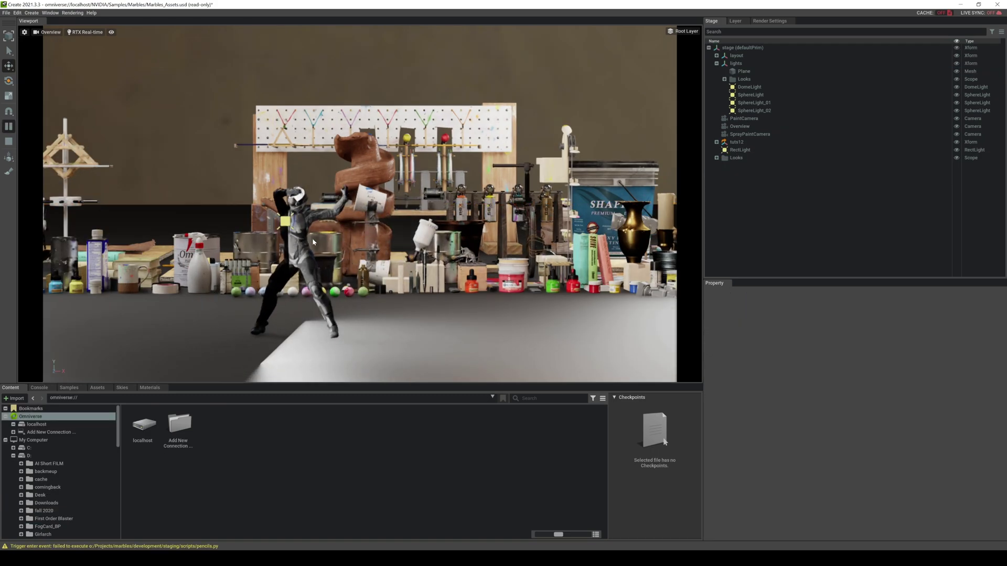
# Drag the RectLight left along X to about 154.73 so it side-lights the dancer
pyautogui.click(285, 222)
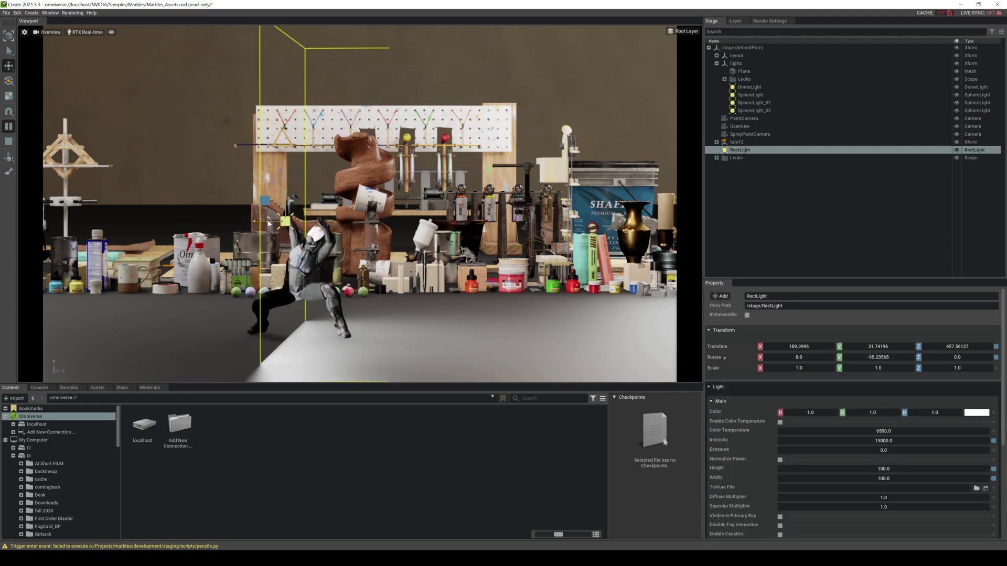
pyautogui.moveTo(285, 221); pyautogui.dragTo(137, 219)
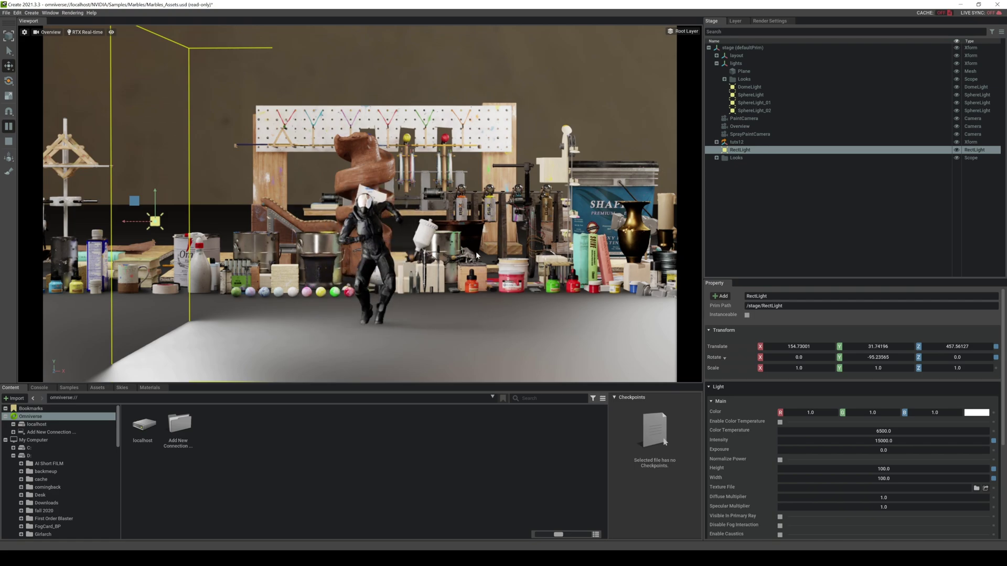
pyautogui.moveTo(476, 256); pyautogui.dragTo(477, 245, button='right')
pyautogui.press('a')
# Check the Render Settings, then go back to the Stage hierarchy
pyautogui.click(767, 21)
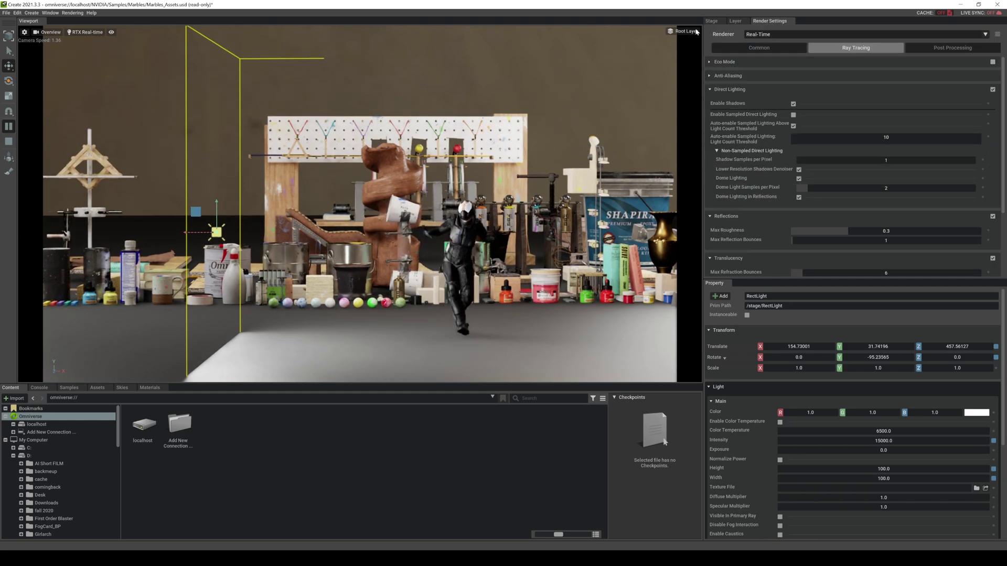
pyautogui.click(714, 22)
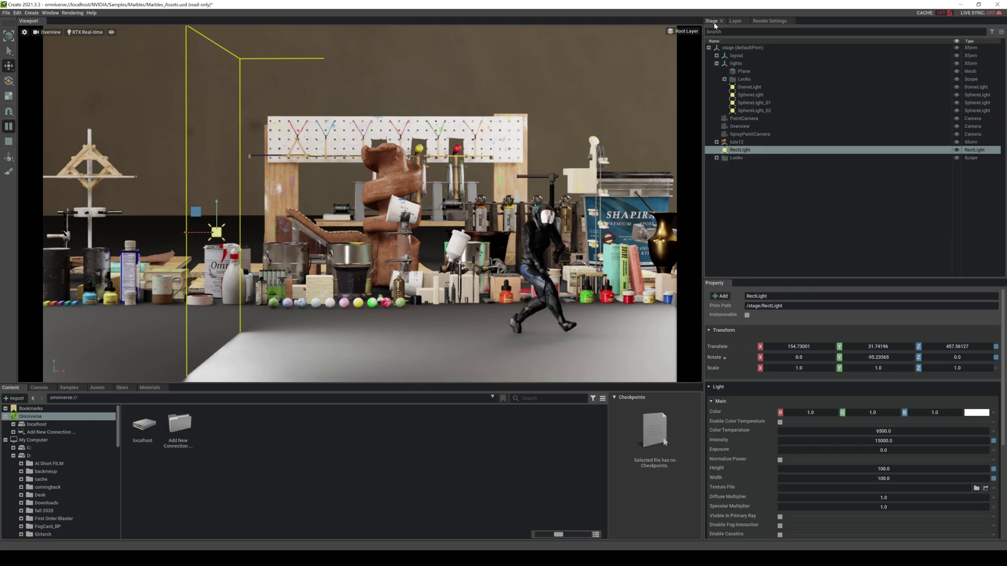
pyautogui.scroll(2, 588, 189)
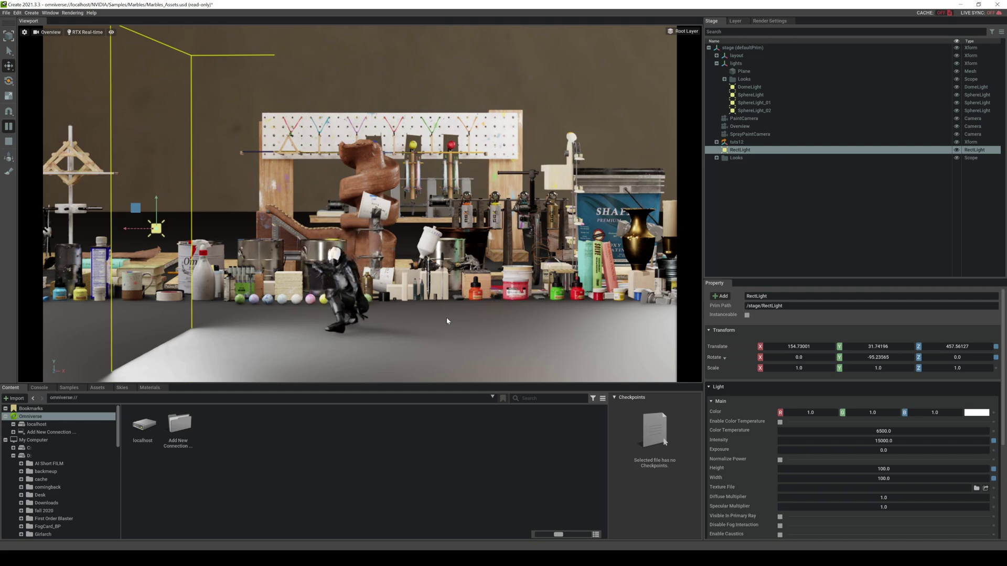
# From localhost > NVIDIA > Machinima > NVIDIA_Sol > Solette, drop sol_female.usd into the viewport
pyautogui.doubleClick(143, 428)
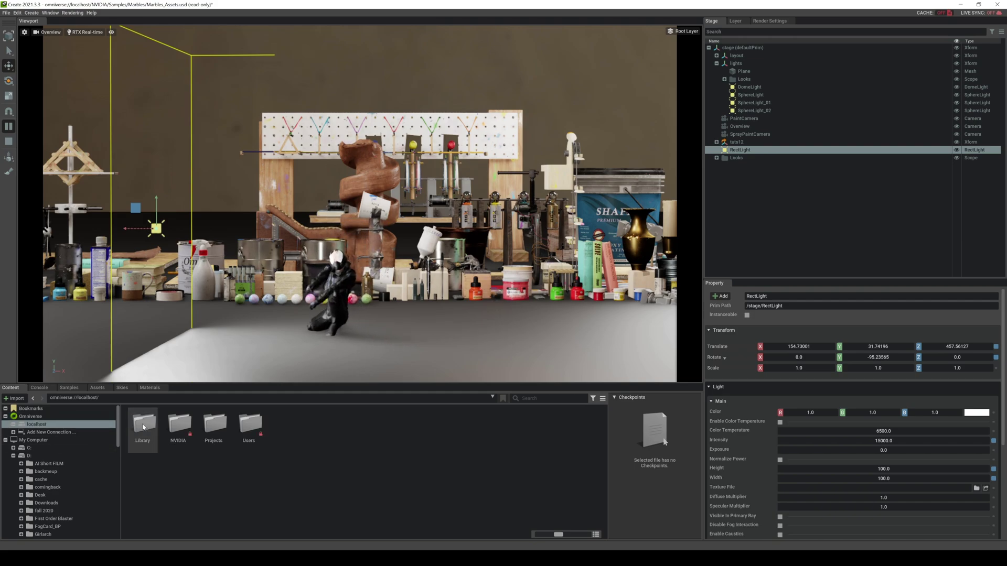
pyautogui.doubleClick(187, 439)
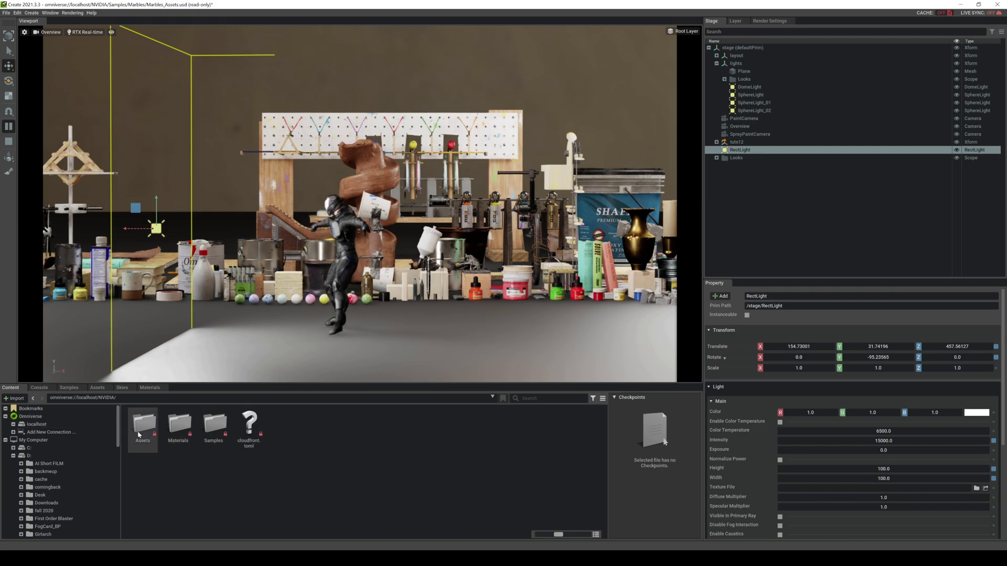
pyautogui.doubleClick(249, 429)
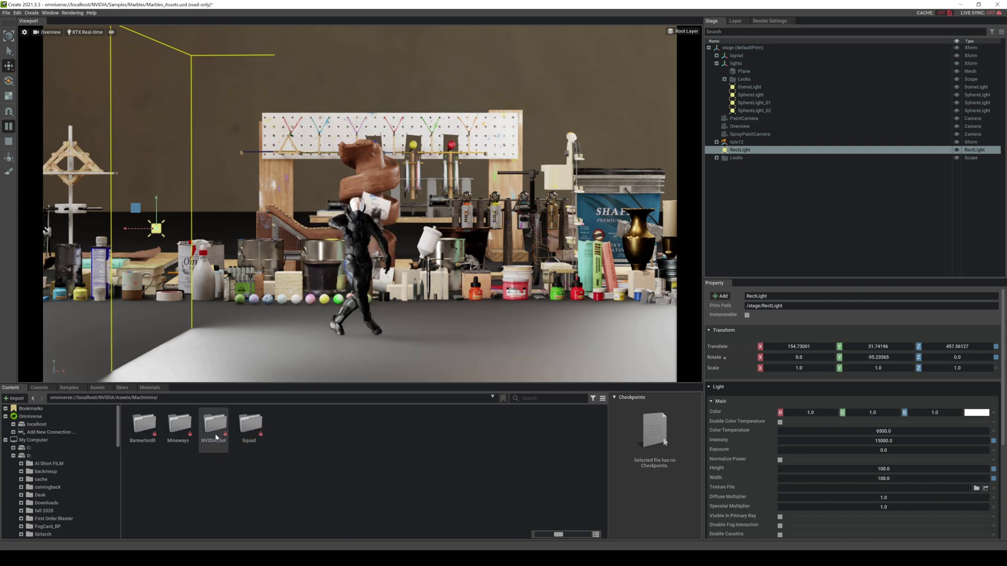
pyautogui.doubleClick(142, 422)
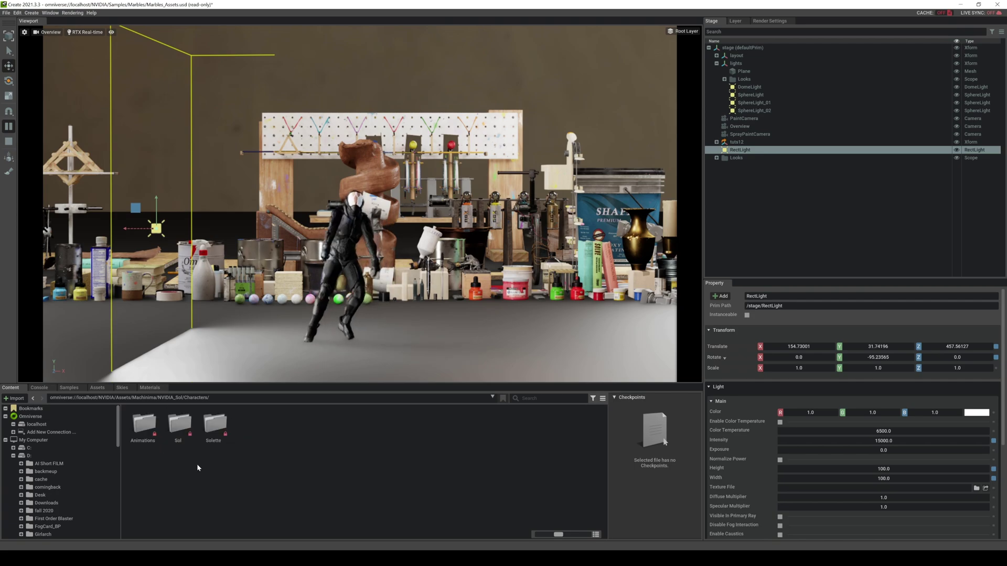
pyautogui.doubleClick(214, 425)
pyautogui.moveTo(181, 429); pyautogui.dragTo(611, 303)
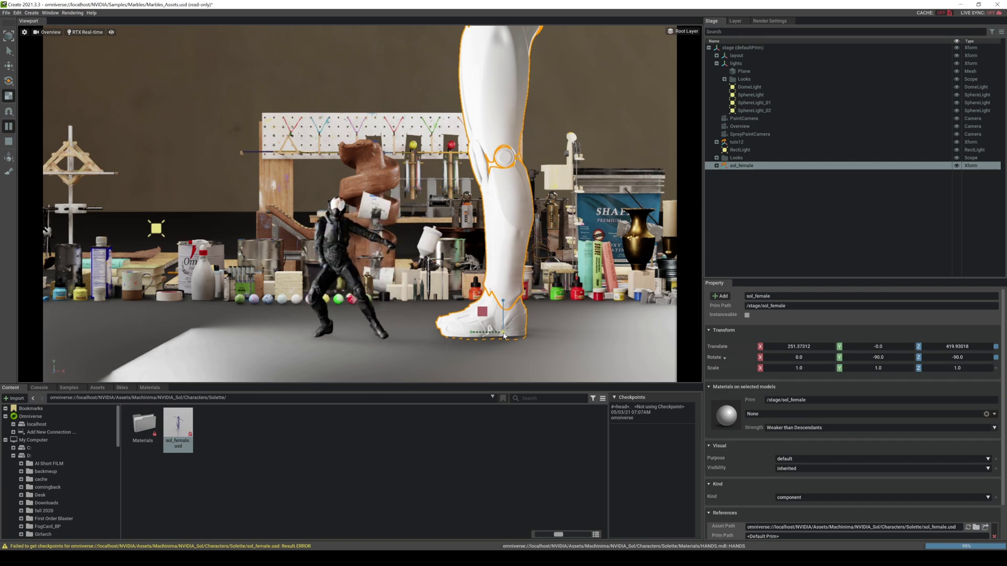
# Scale sol_female to 0.3 on all axes and select her nested skeleton
pyautogui.moveTo(503, 336); pyautogui.dragTo(486, 333)
pyautogui.press('e')
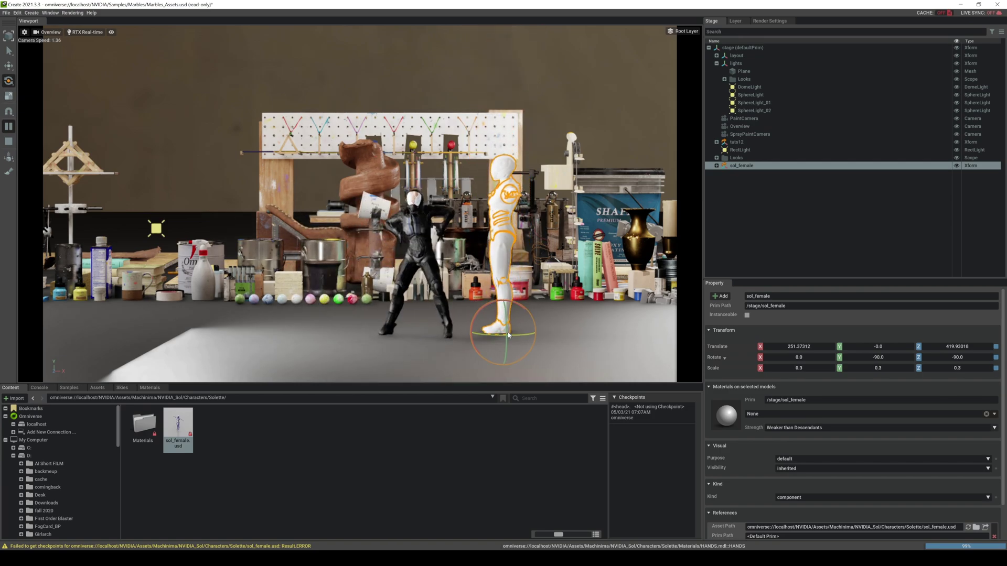
pyautogui.click(512, 335)
pyautogui.click(506, 313)
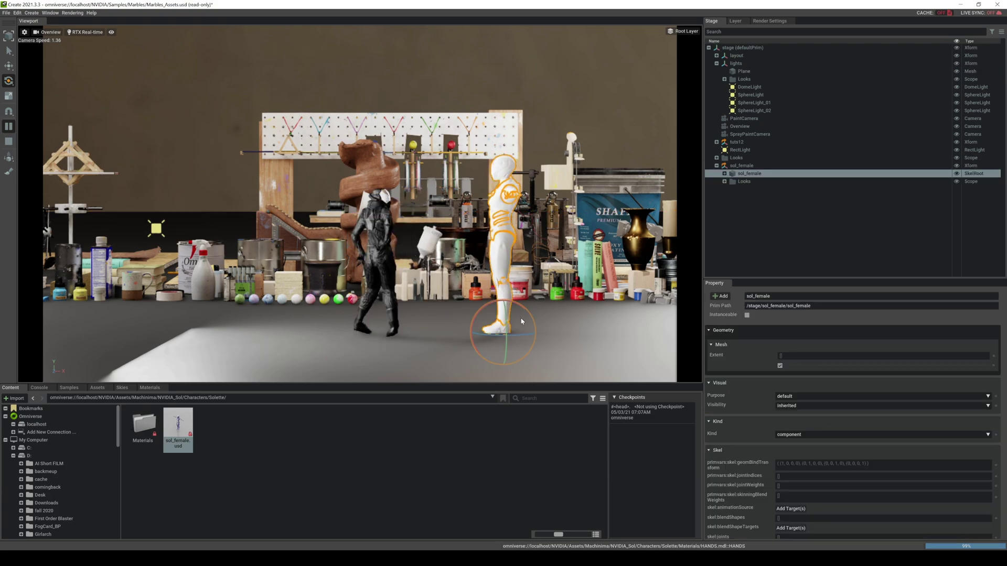
pyautogui.click(516, 335)
pyautogui.click(513, 334)
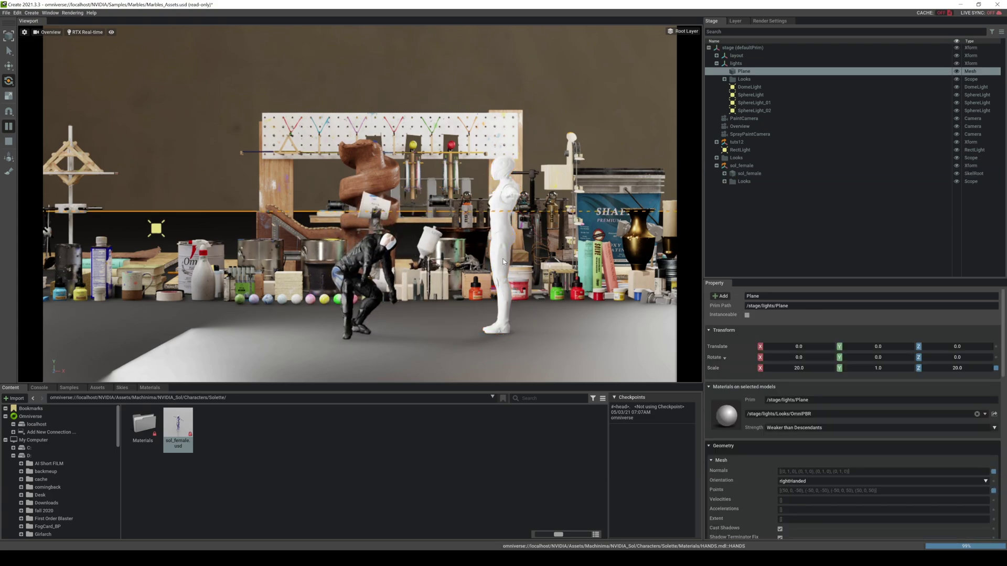
pyautogui.click(505, 310)
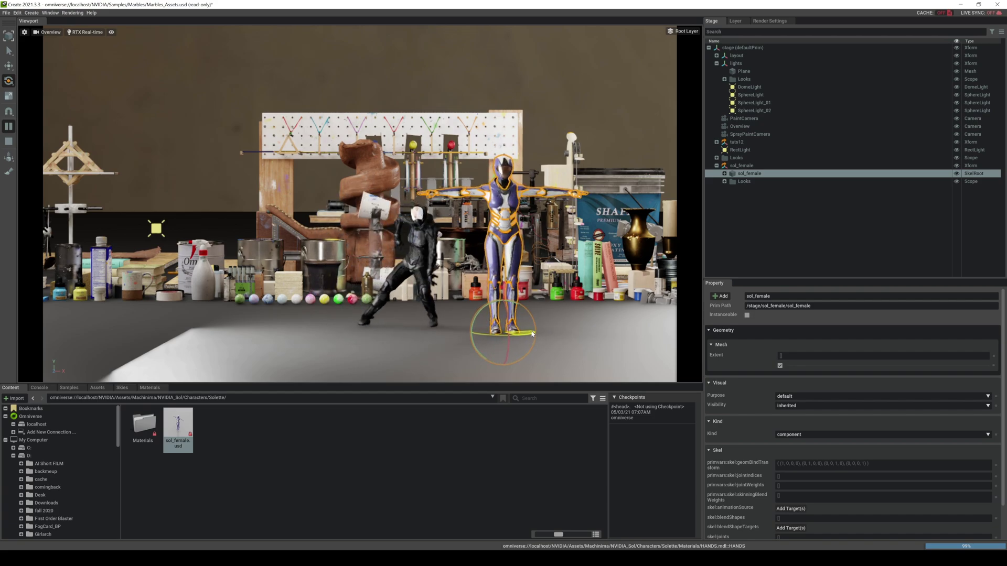
# Fly the view in to frame both characters and clear the selection
pyautogui.click(579, 324)
pyautogui.moveTo(572, 314)
pyautogui.mouseDown(button='right')
pyautogui.moveTo(586, 308)
pyautogui.moveTo(567, 311)
pyautogui.mouseUp(button='right')
pyautogui.press('w')
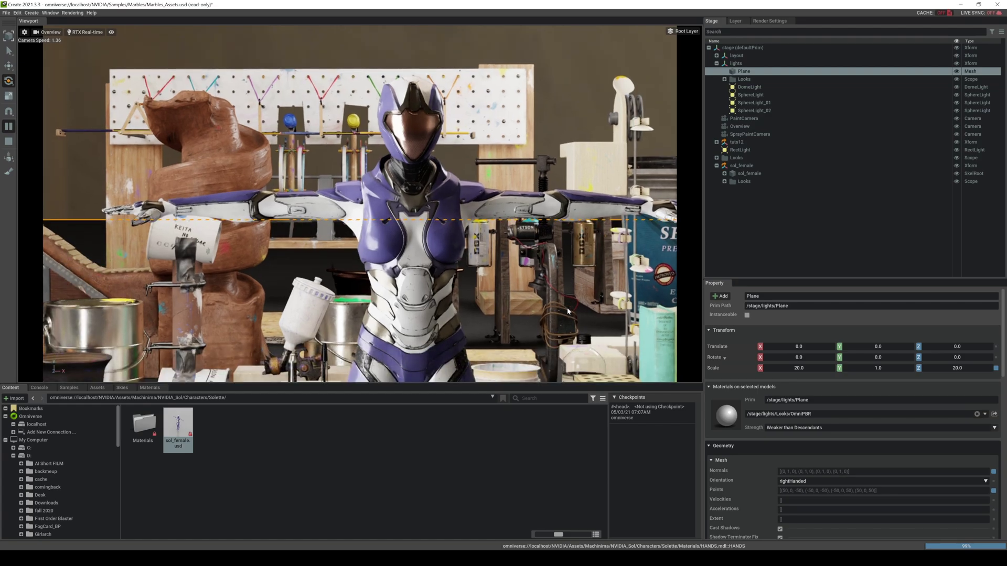
pyautogui.scroll(-10, 568, 311)
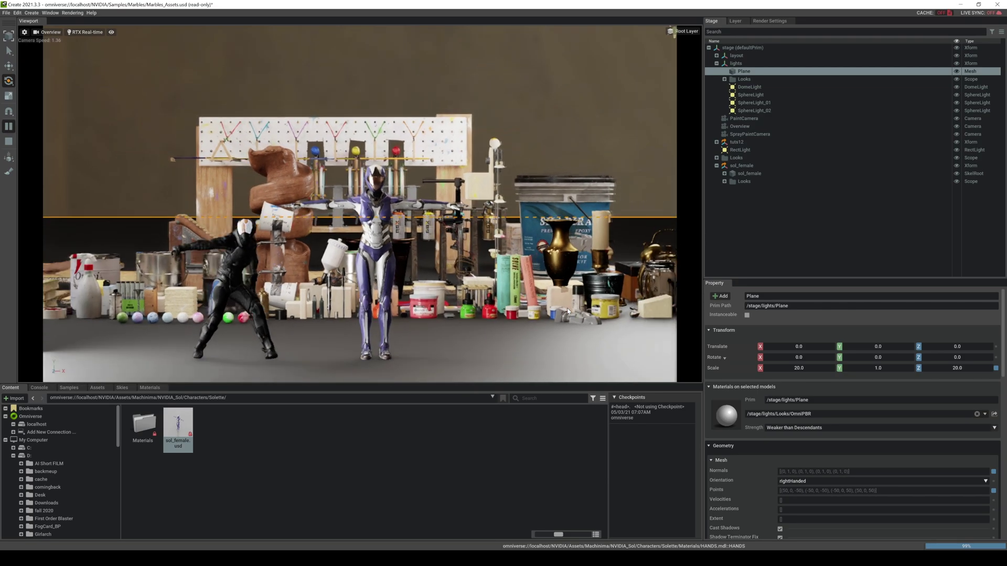
pyautogui.moveTo(568, 311); pyautogui.dragTo(568, 308, button='right')
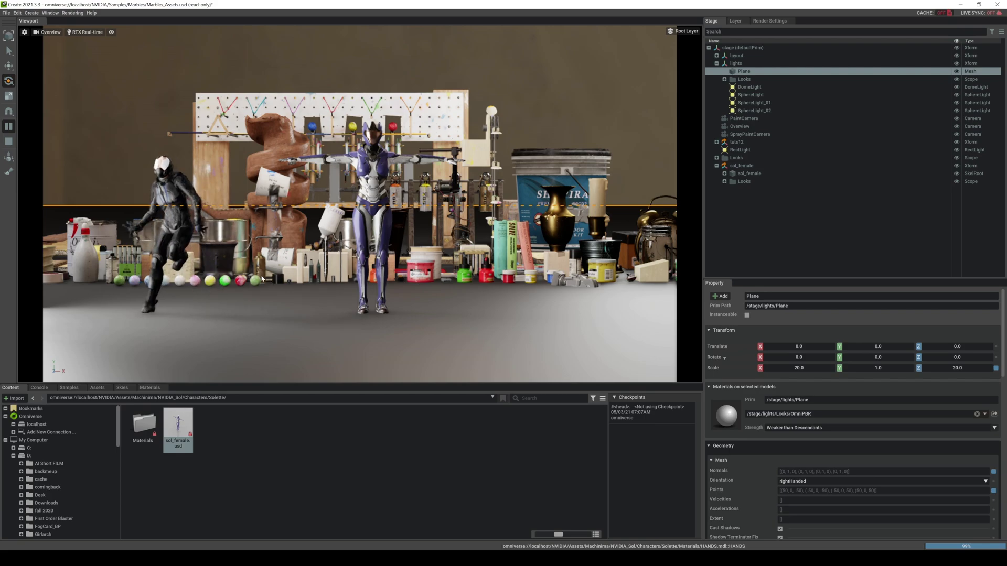
pyautogui.press('Escape')
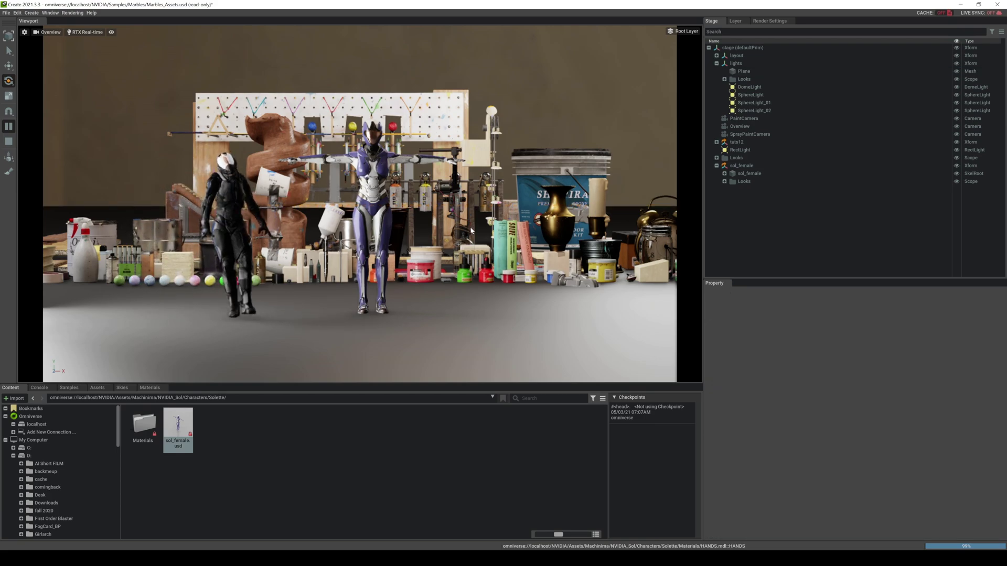
pyautogui.moveTo(471, 231); pyautogui.dragTo(464, 228, button='right')
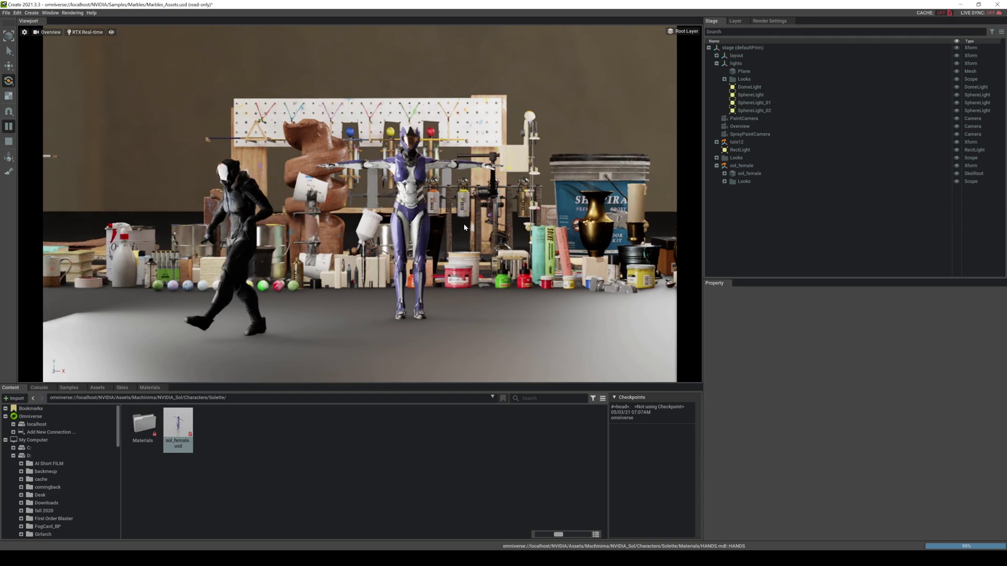